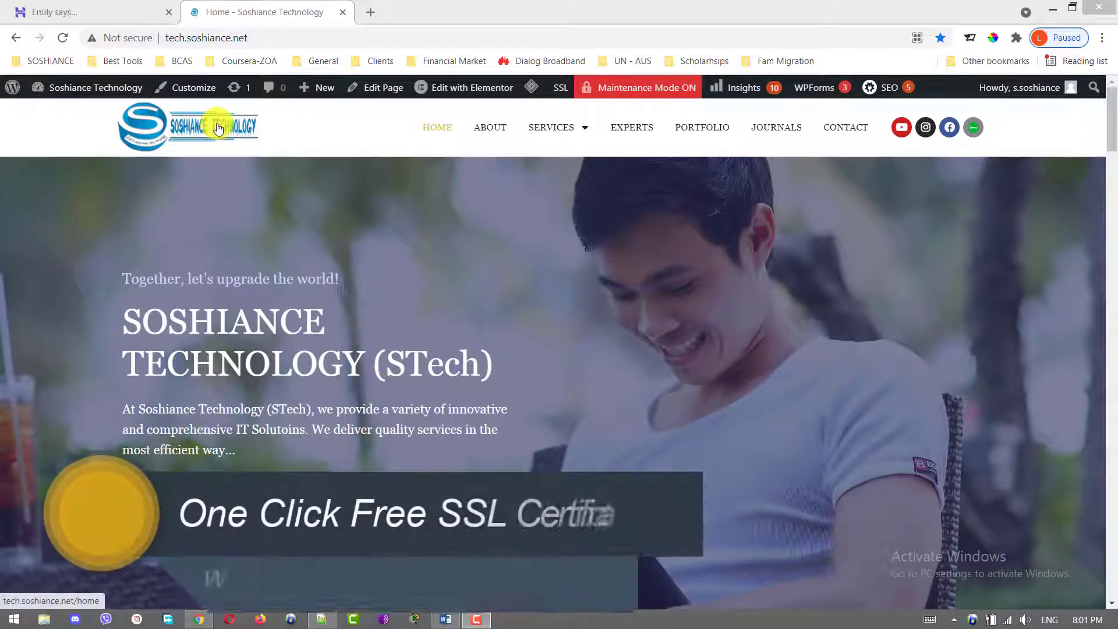
# Check the connection details for tech.soshiance.net, which report the site as not secure
pyautogui.click(175, 43)
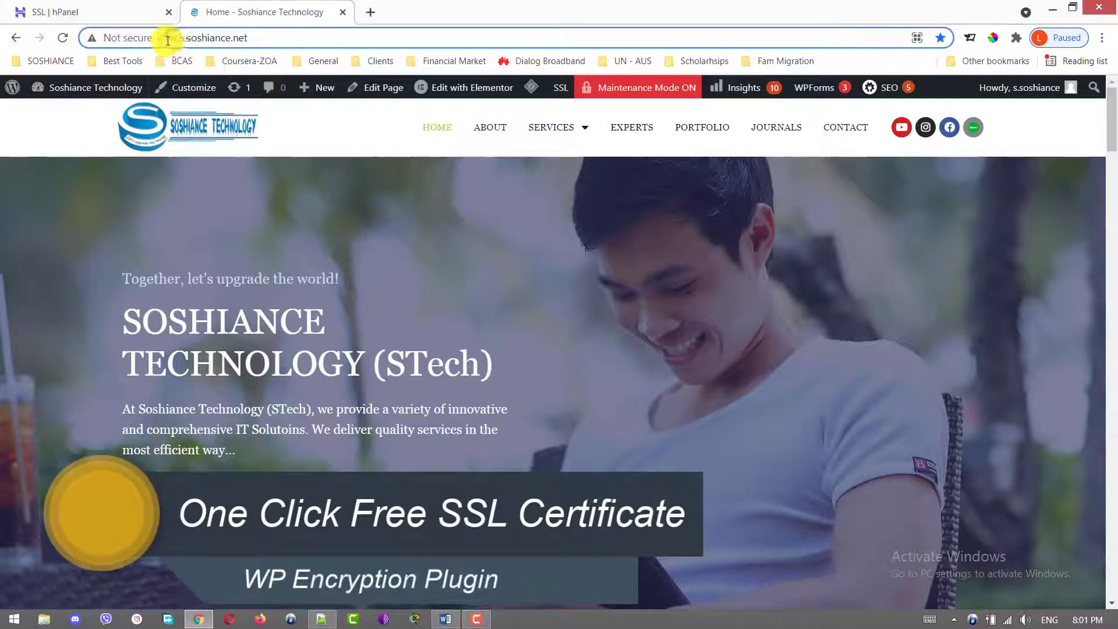
pyautogui.moveTo(168, 41); pyautogui.dragTo(269, 34)
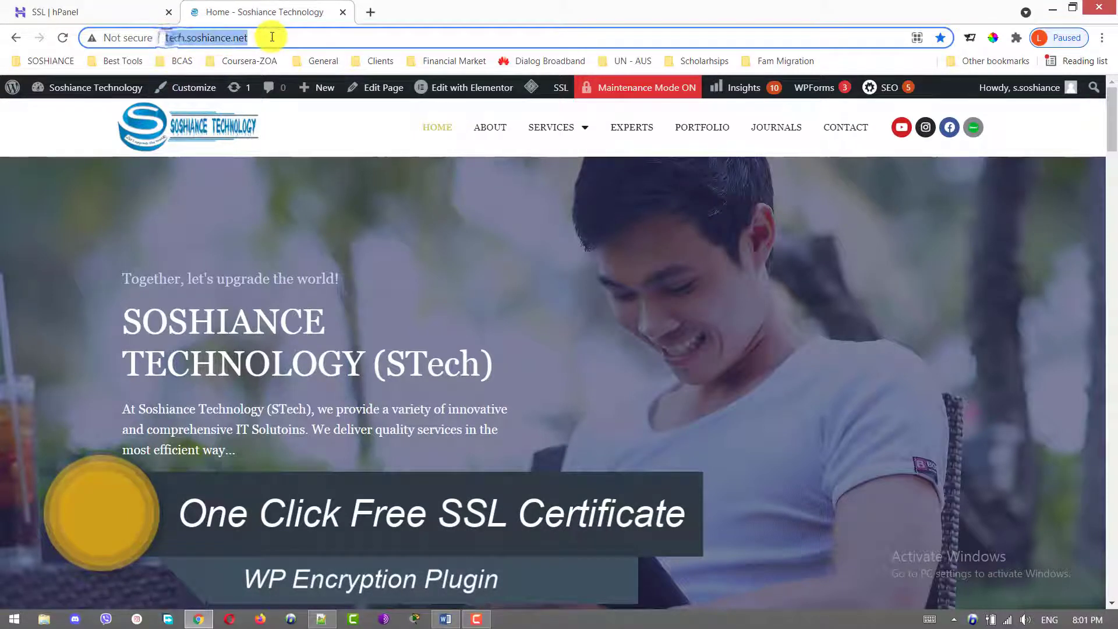
pyautogui.click(124, 40)
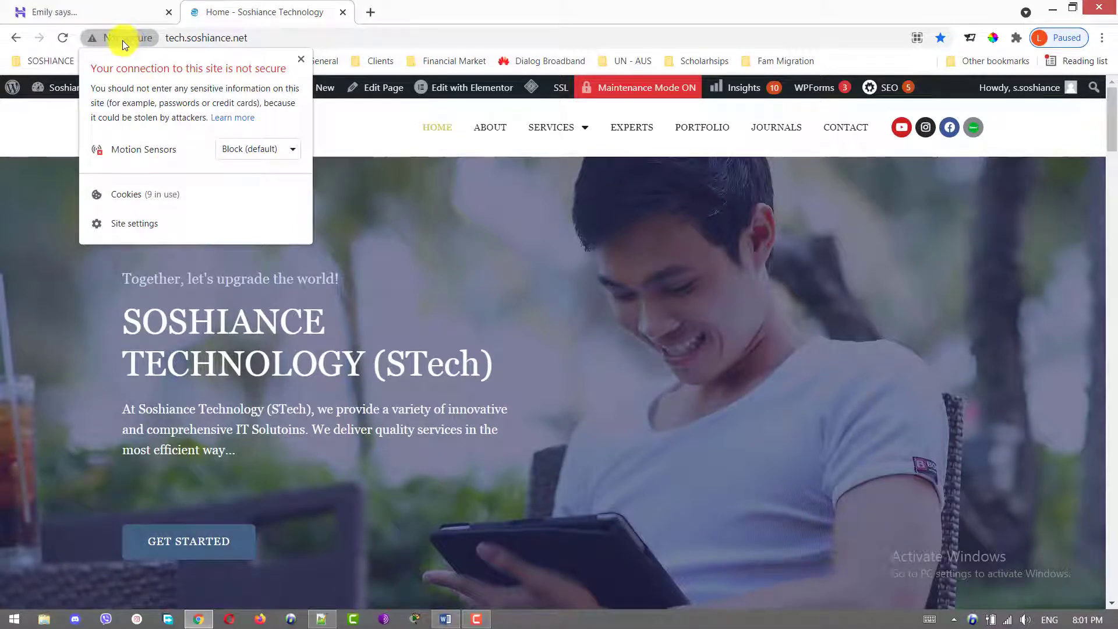
pyautogui.click(164, 37)
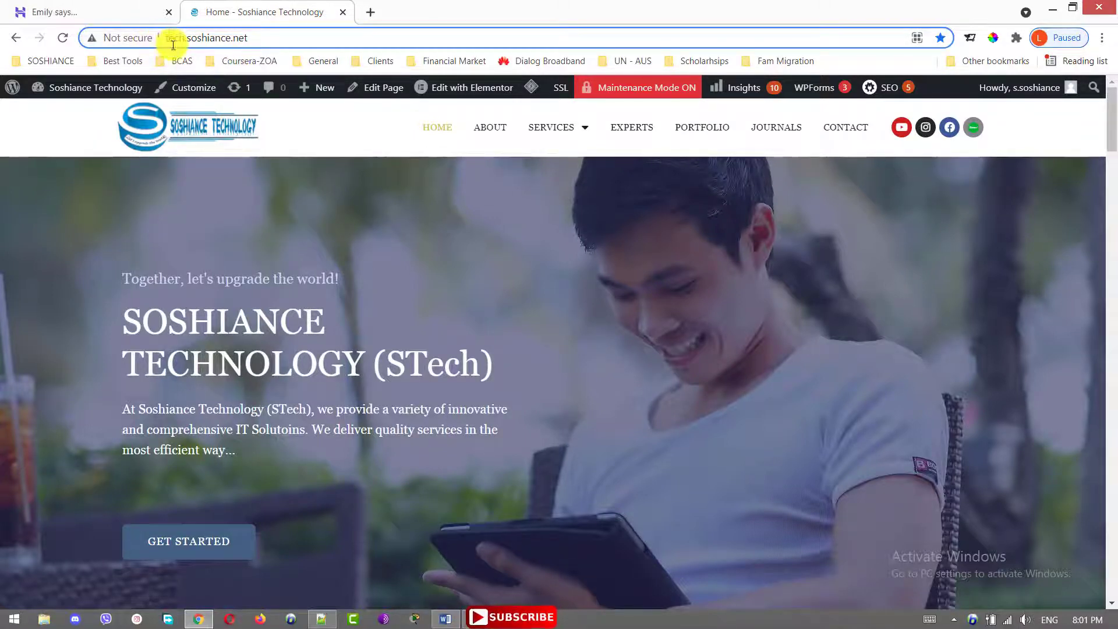
pyautogui.click(124, 39)
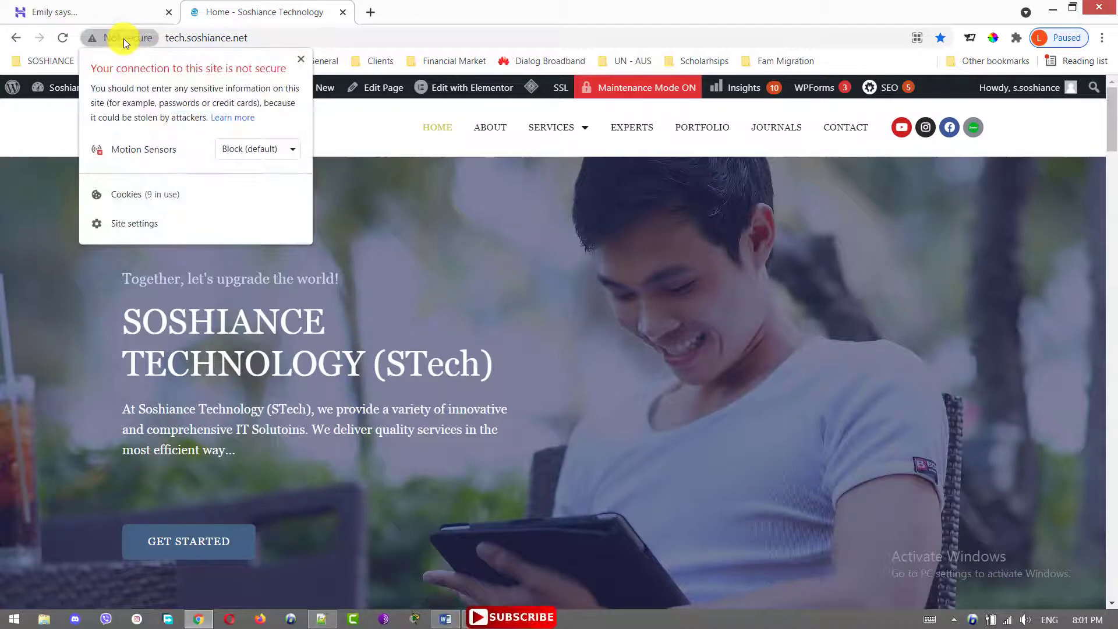
# Dismiss the security popup and go to the WordPress dashboard
pyautogui.click(267, 37)
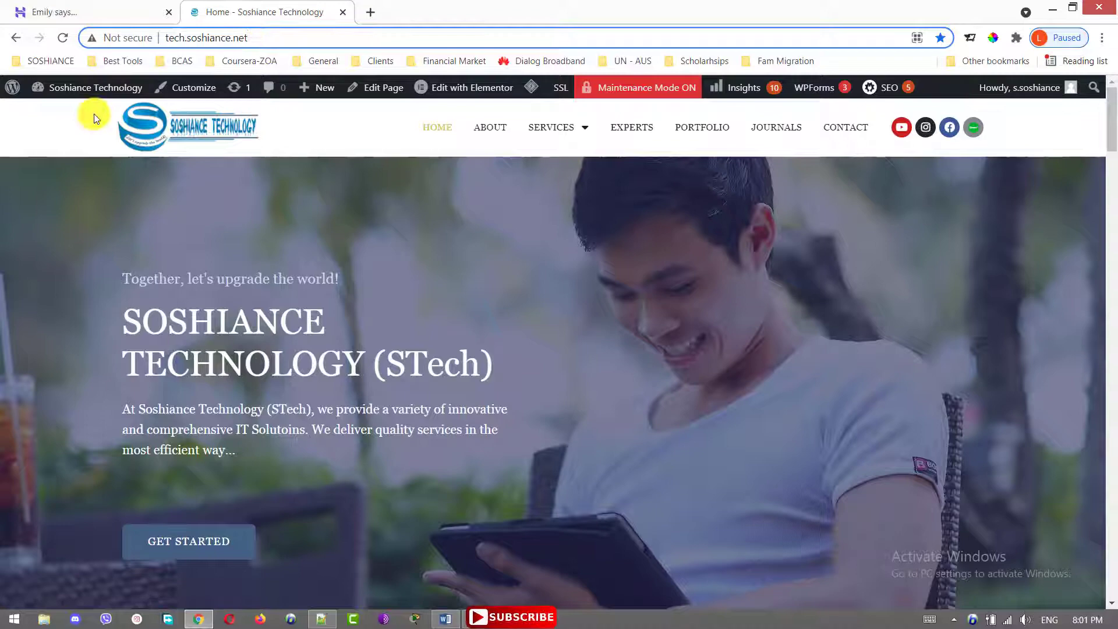
pyautogui.moveTo(80, 93)
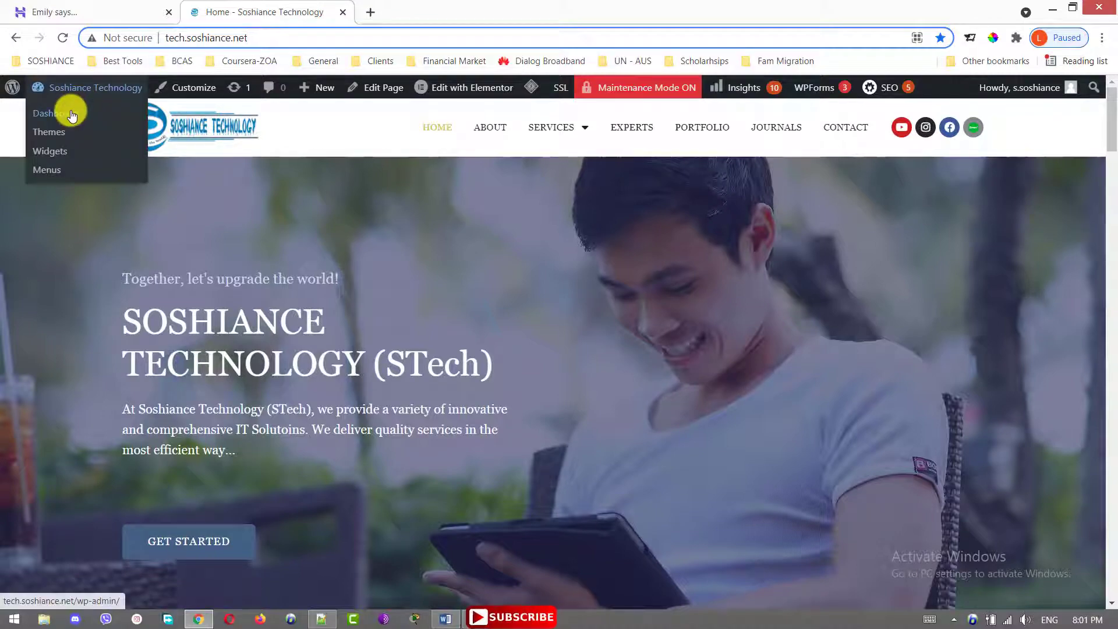
pyautogui.click(70, 113)
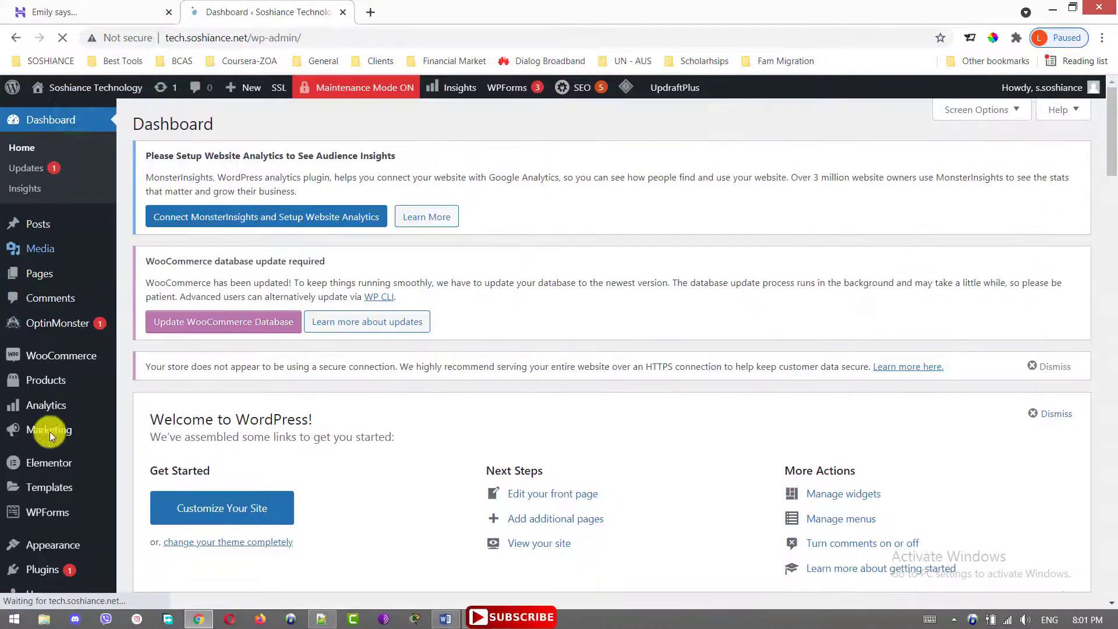
# Search for the WP Encryption plugin on the Plugins > Add New page
pyautogui.scroll(-4, 50, 431)
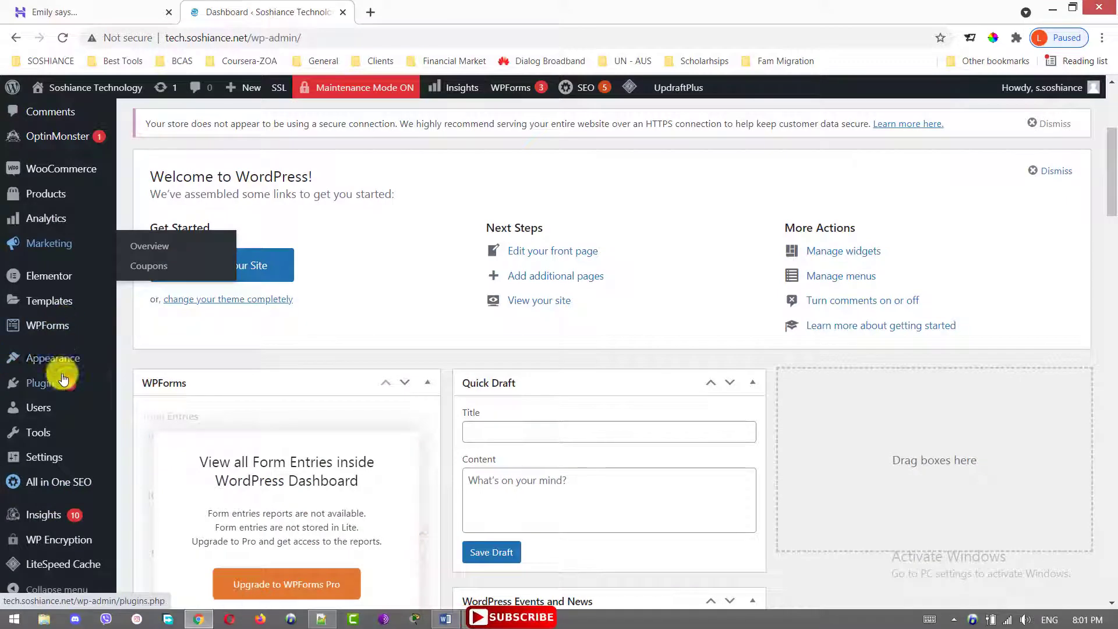
pyautogui.moveTo(65, 379)
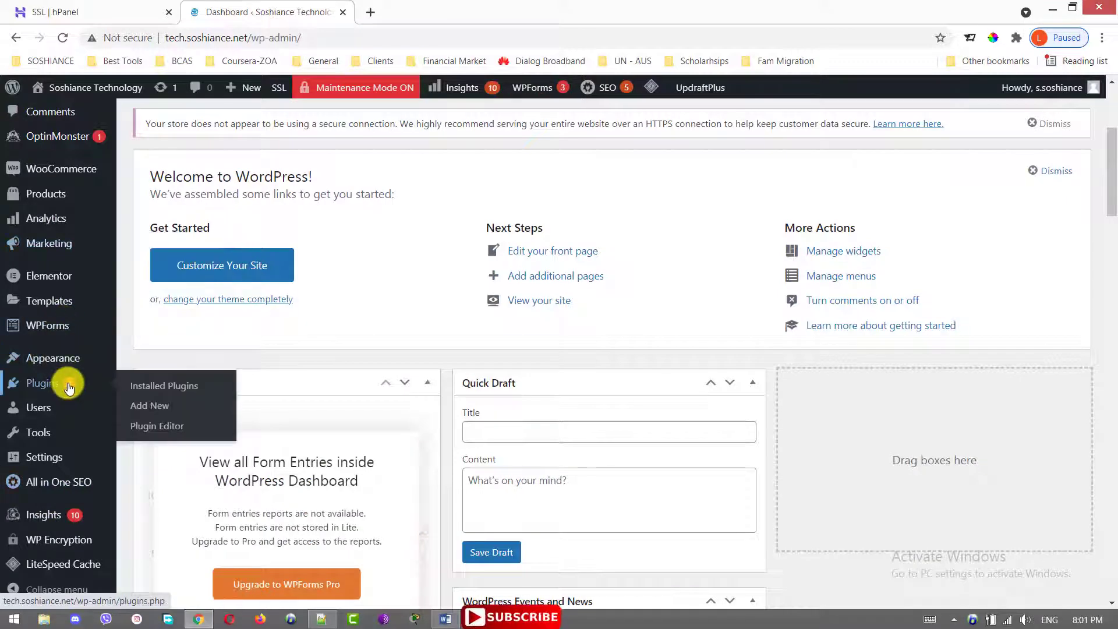
pyautogui.click(173, 388)
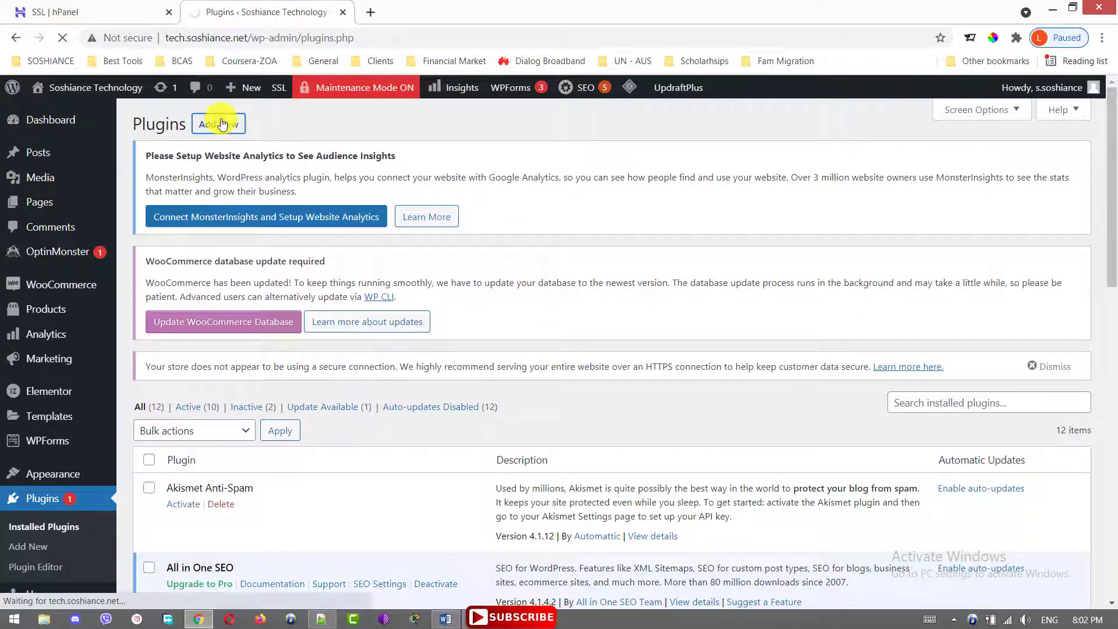
pyautogui.click(222, 123)
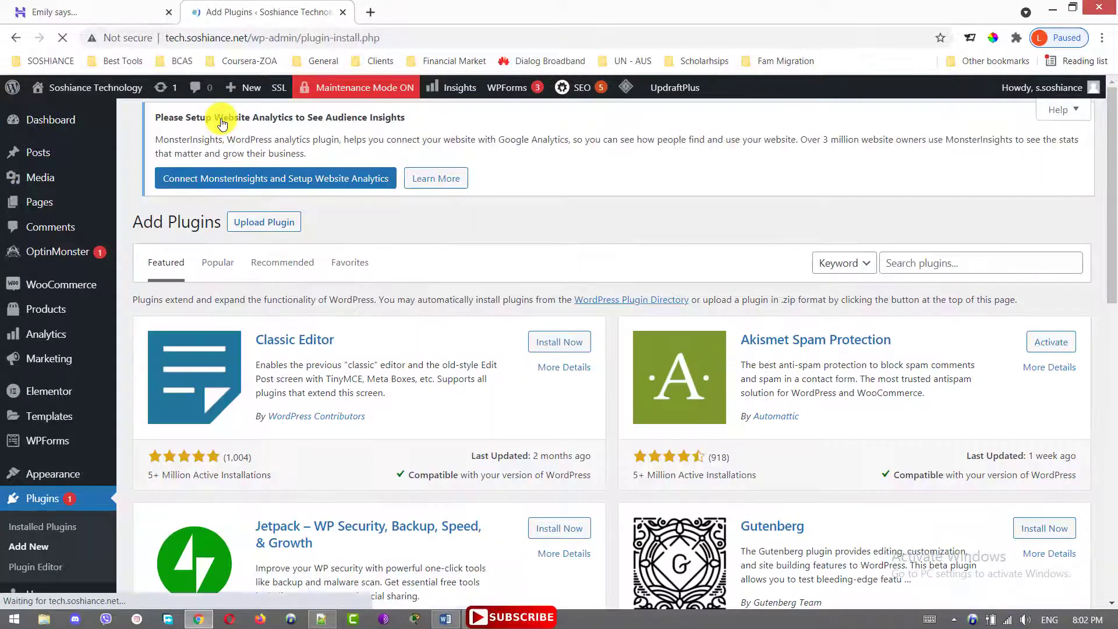
pyautogui.click(928, 263)
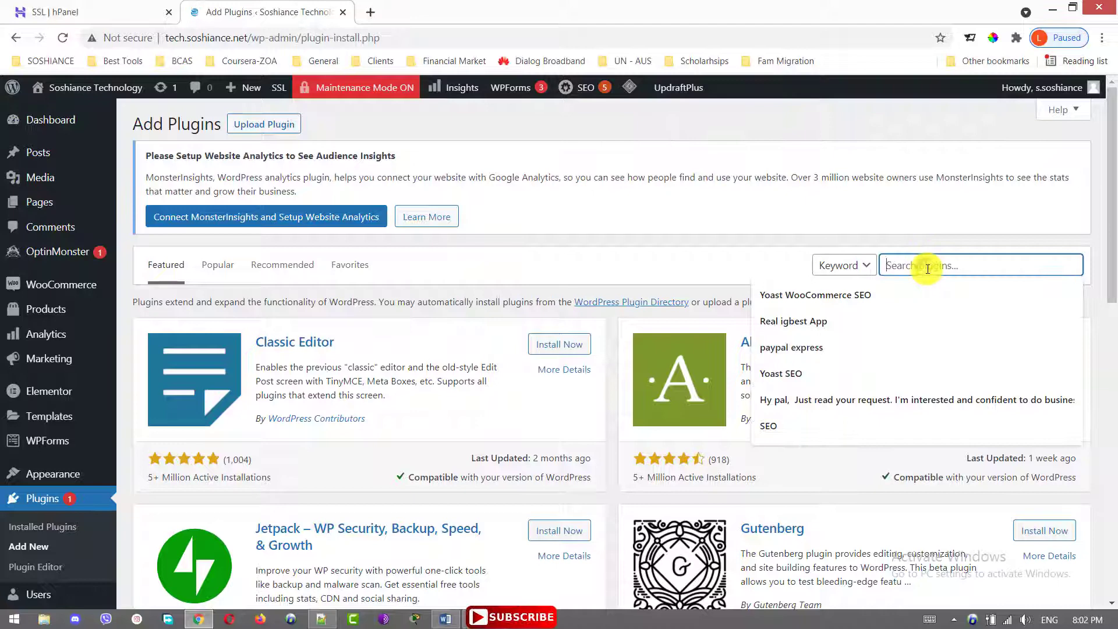
pyautogui.write('WP Encryption')
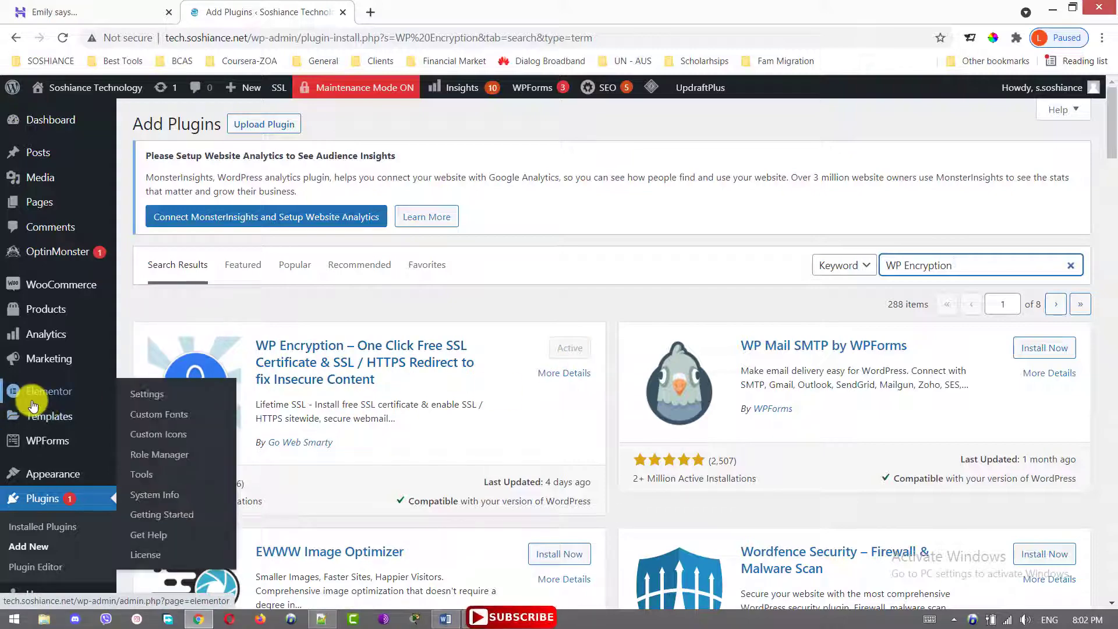
# Open the WP Encryption plugin page from the admin sidebar and review its SSL install form for tech.soshiance.net
pyautogui.scroll(-4, 25, 391)
pyautogui.scroll(-4, 50, 350)
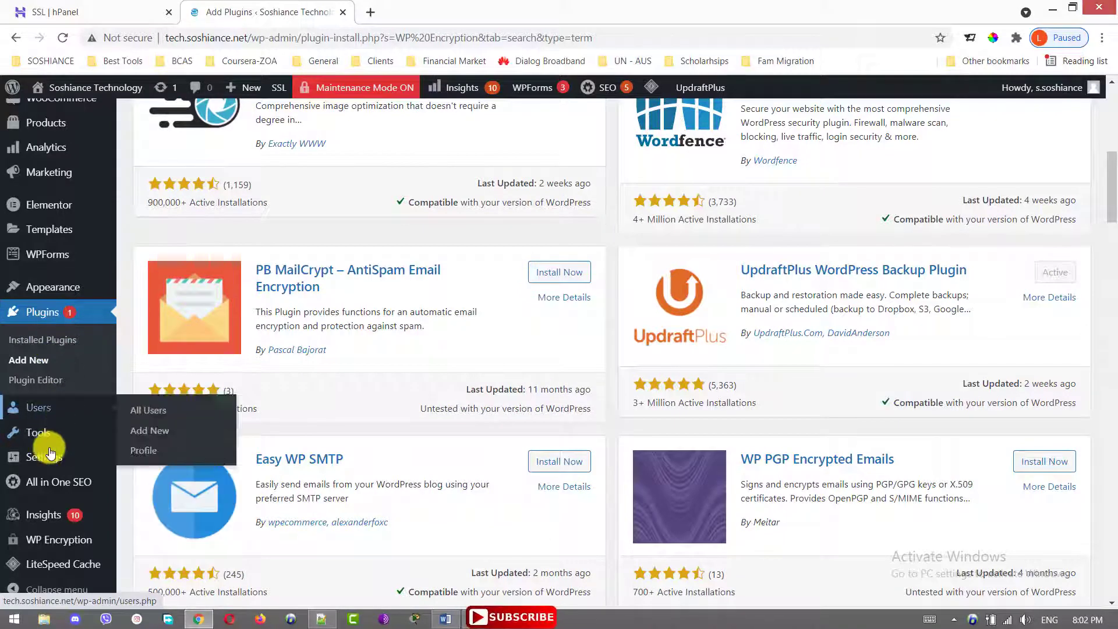
pyautogui.moveTo(39, 538)
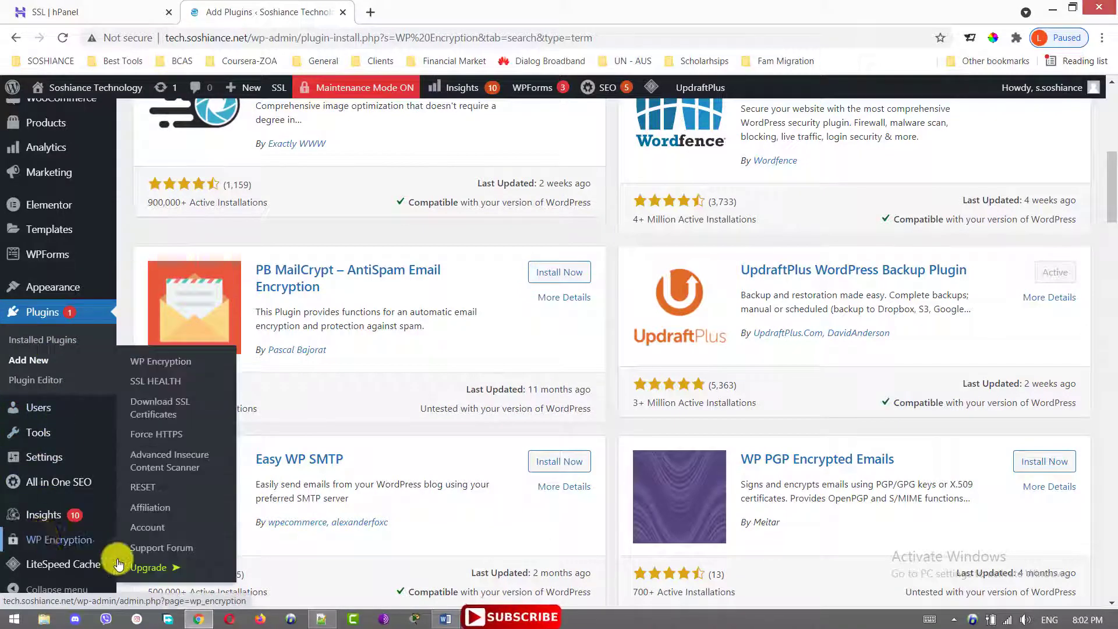
pyautogui.click(54, 545)
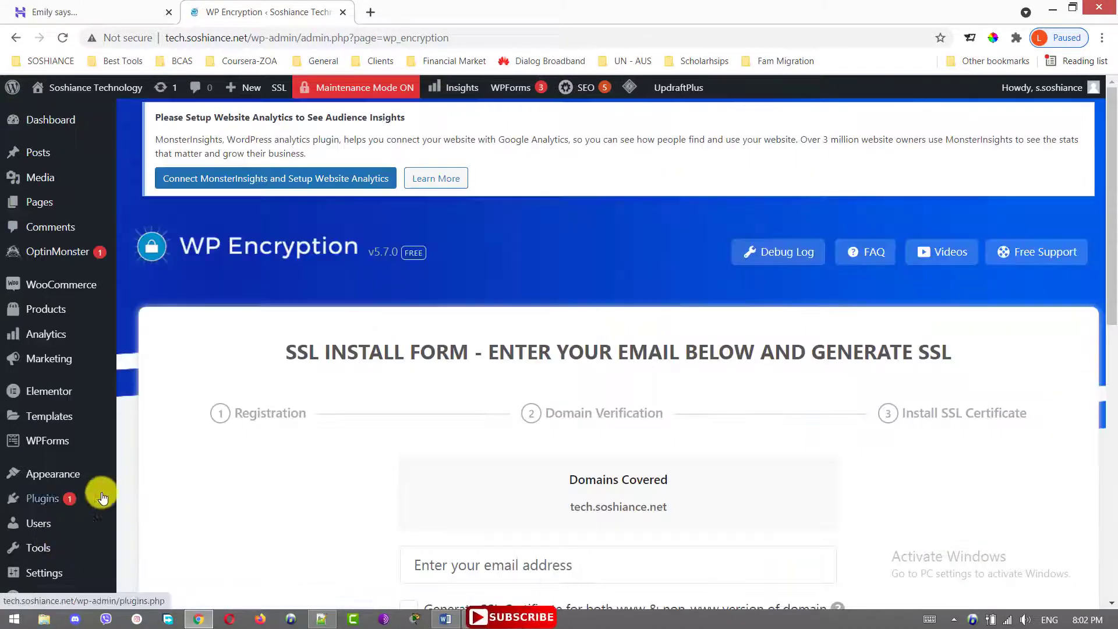
pyautogui.scroll(-8, 312, 487)
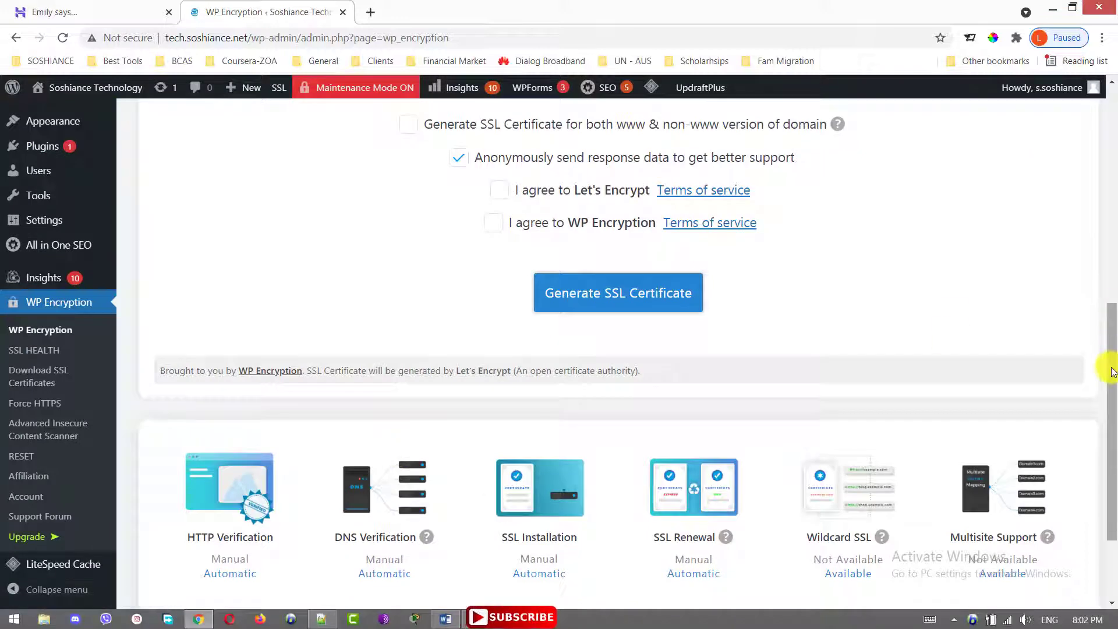
pyautogui.scroll(4, 1112, 371)
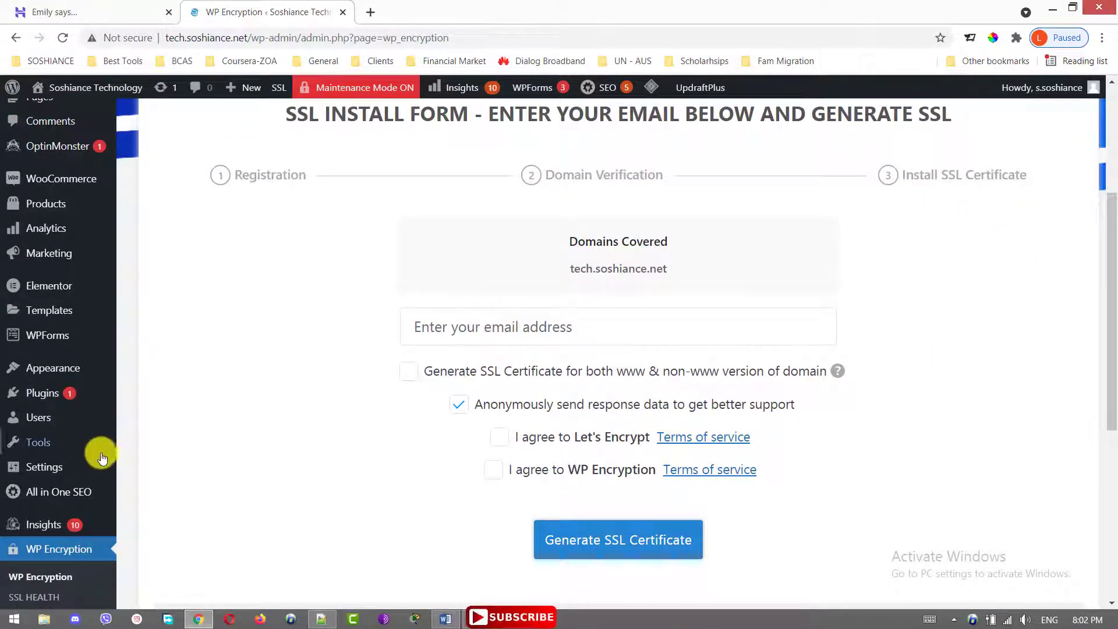
pyautogui.scroll(-4, 98, 442)
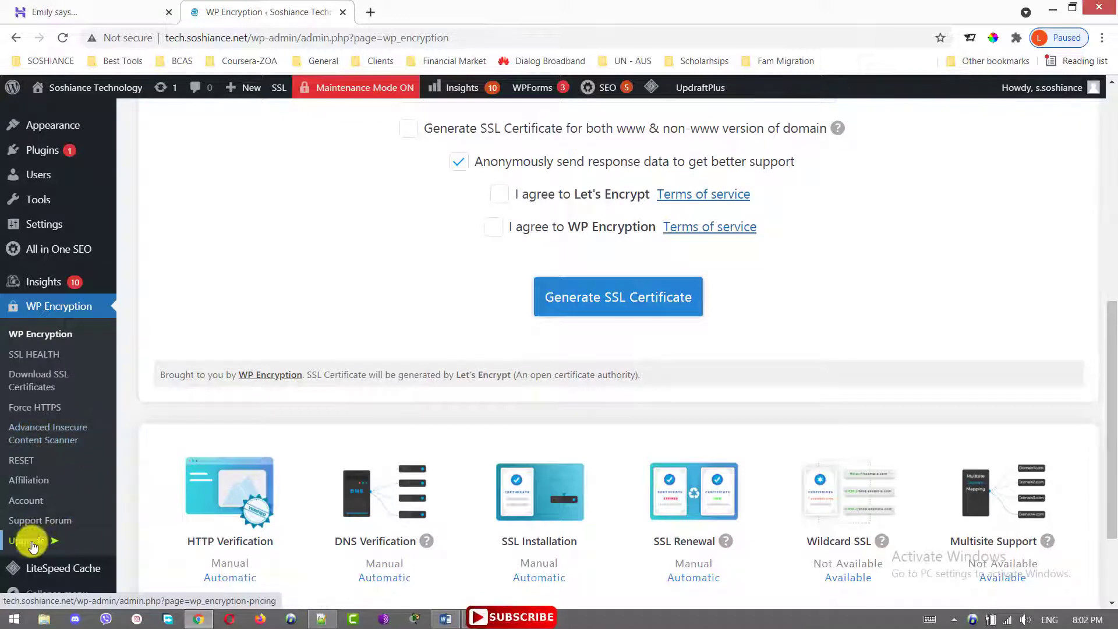
pyautogui.click(7, 485)
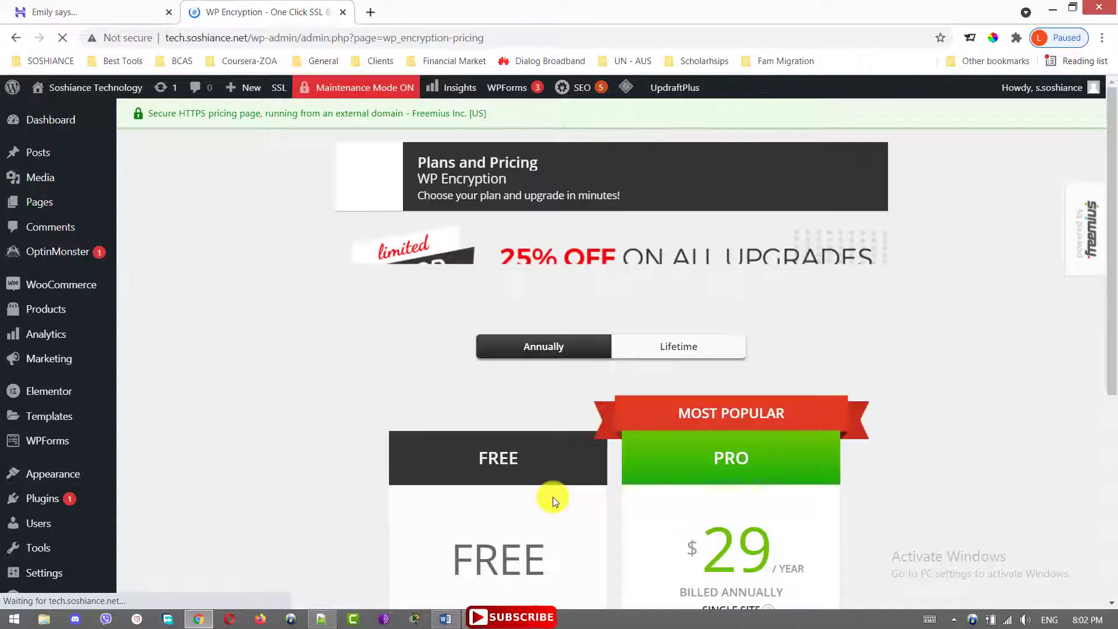
pyautogui.scroll(-4, 1110, 402)
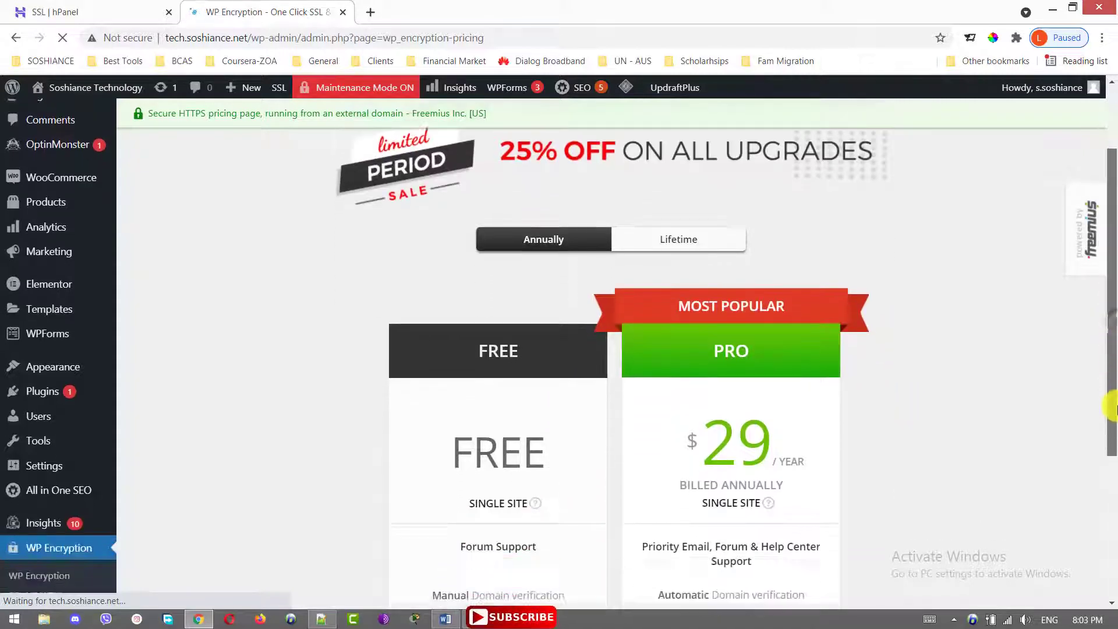
pyautogui.scroll(-2, 1112, 466)
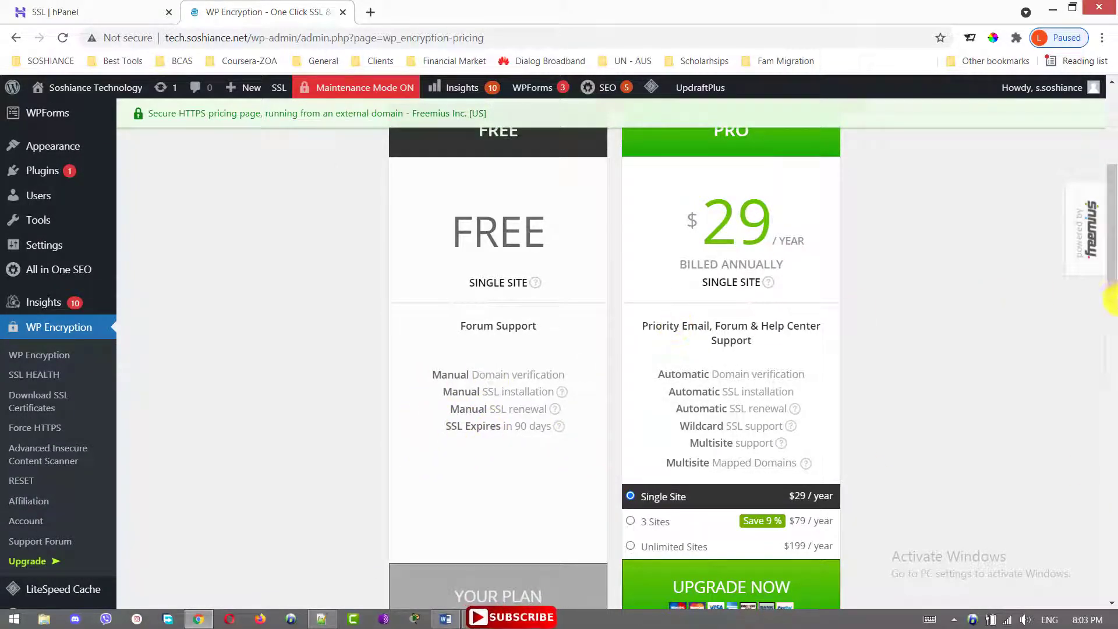
pyautogui.moveTo(1111, 262); pyautogui.dragTo(1111, 274)
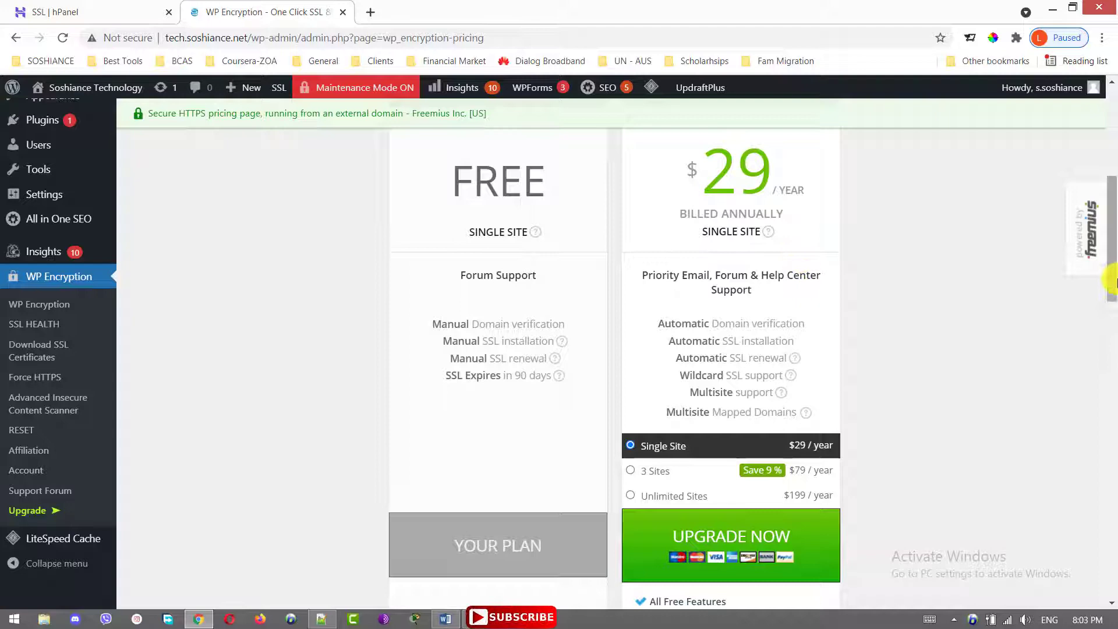
pyautogui.moveTo(1111, 274)
pyautogui.mouseDown()
pyautogui.moveTo(1113, 390)
pyautogui.moveTo(1113, 260)
pyautogui.mouseUp()
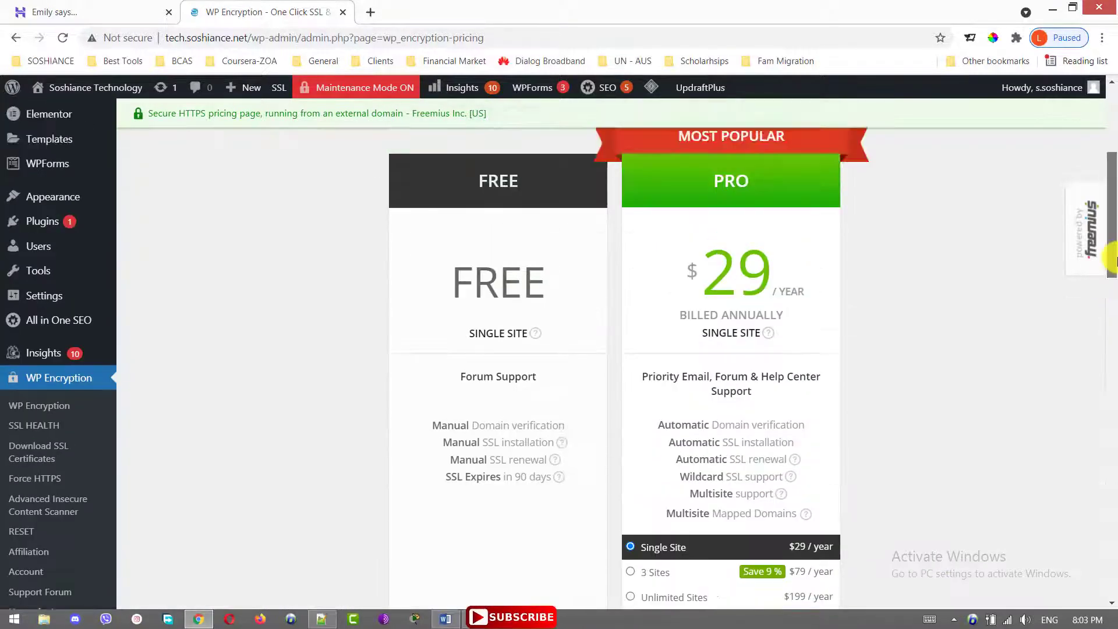
pyautogui.click(64, 409)
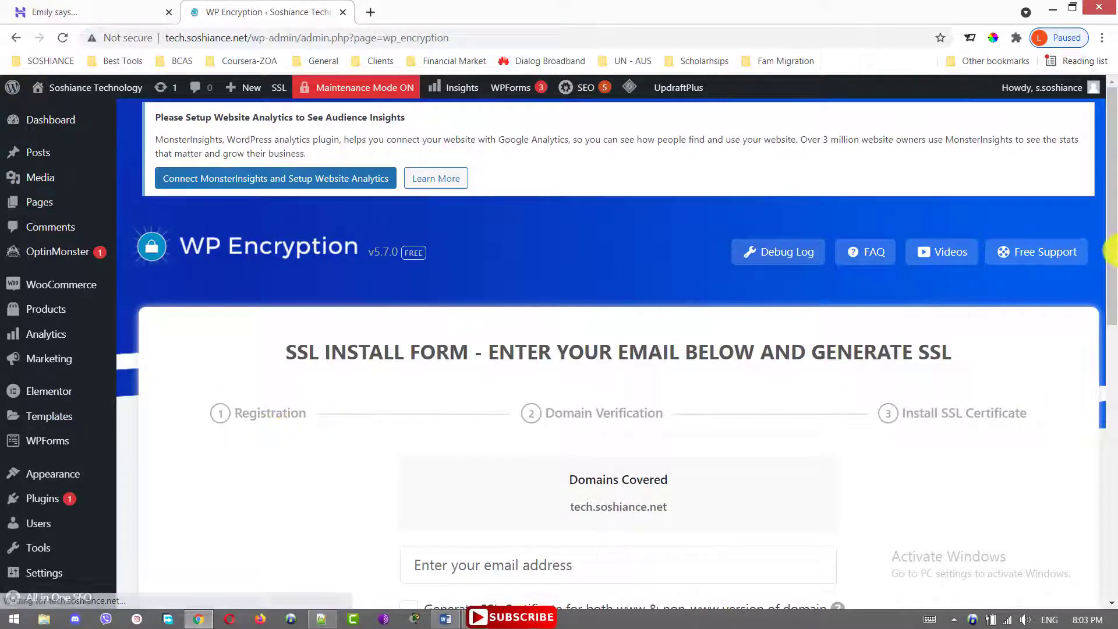
# Paste the admin e-mail address into the certificate contact e-mail field
pyautogui.moveTo(1109, 251); pyautogui.dragTo(1110, 374)
pyautogui.click(499, 271)
pyautogui.hotkey('ctrl', 'v')
pyautogui.moveTo(580, 272); pyautogui.dragTo(370, 274)
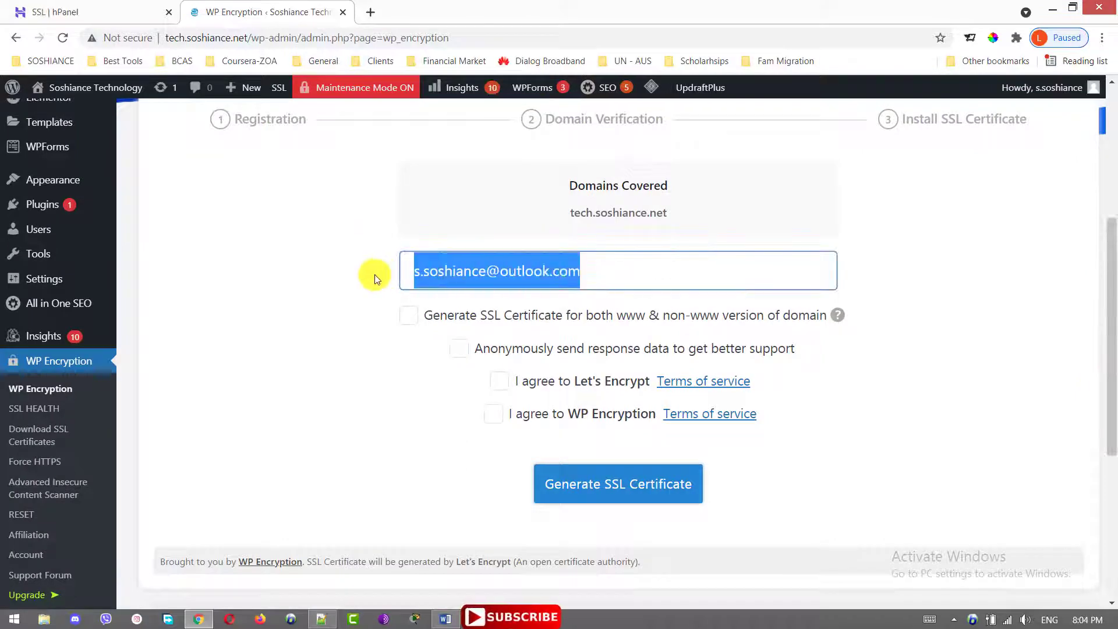
pyautogui.click(479, 271)
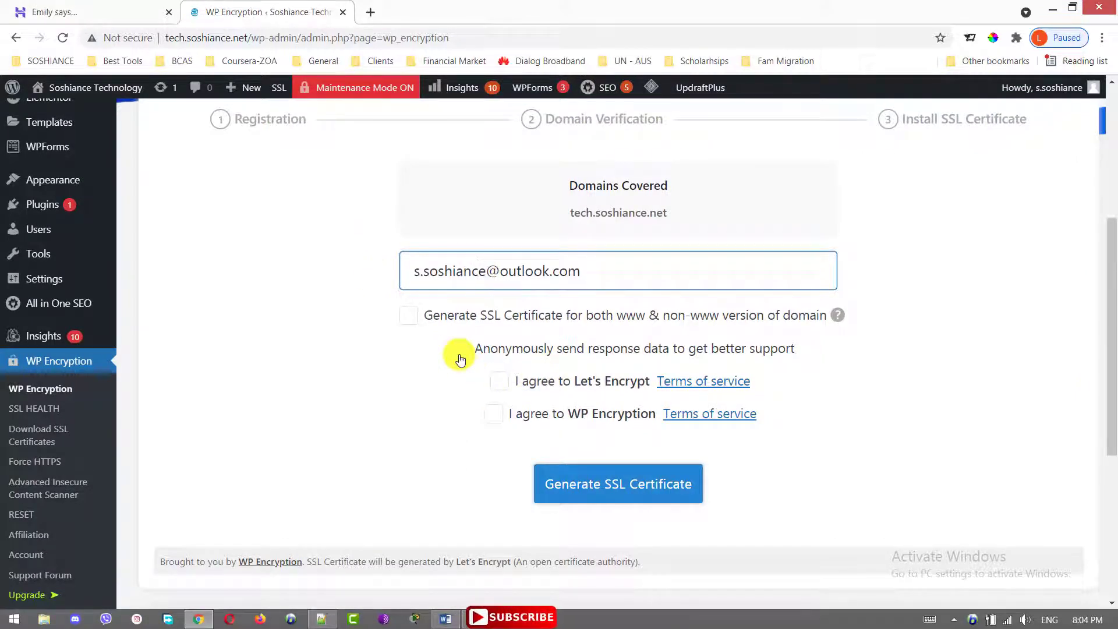
# Opt in to anonymous response data and accept the Let's Encrypt and WP Encryption terms
pyautogui.click(459, 357)
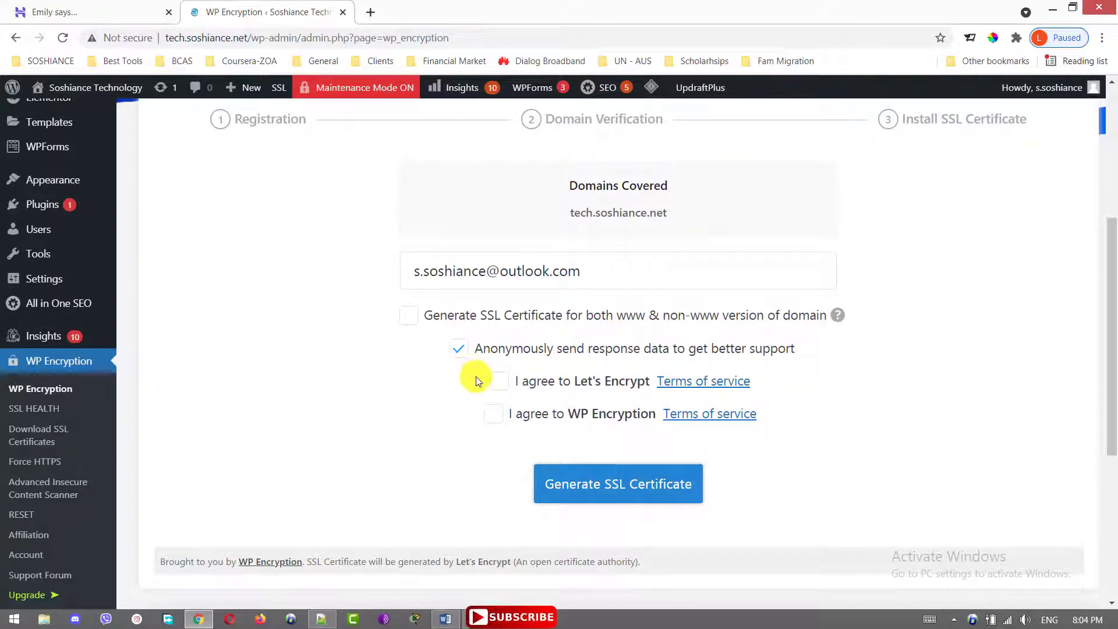
pyautogui.click(499, 381)
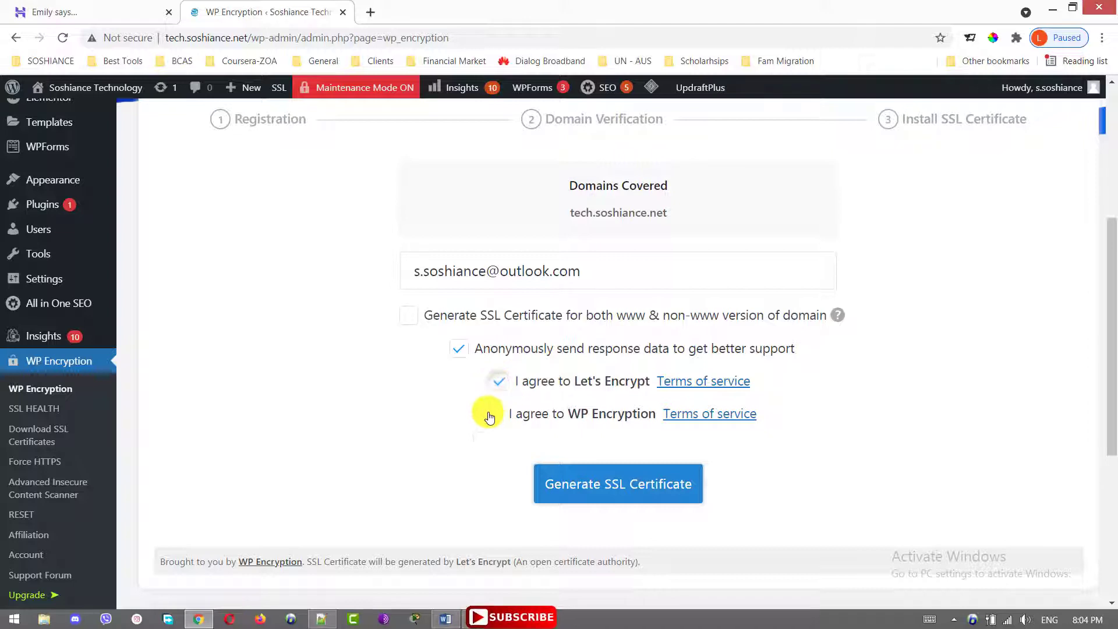
pyautogui.click(489, 418)
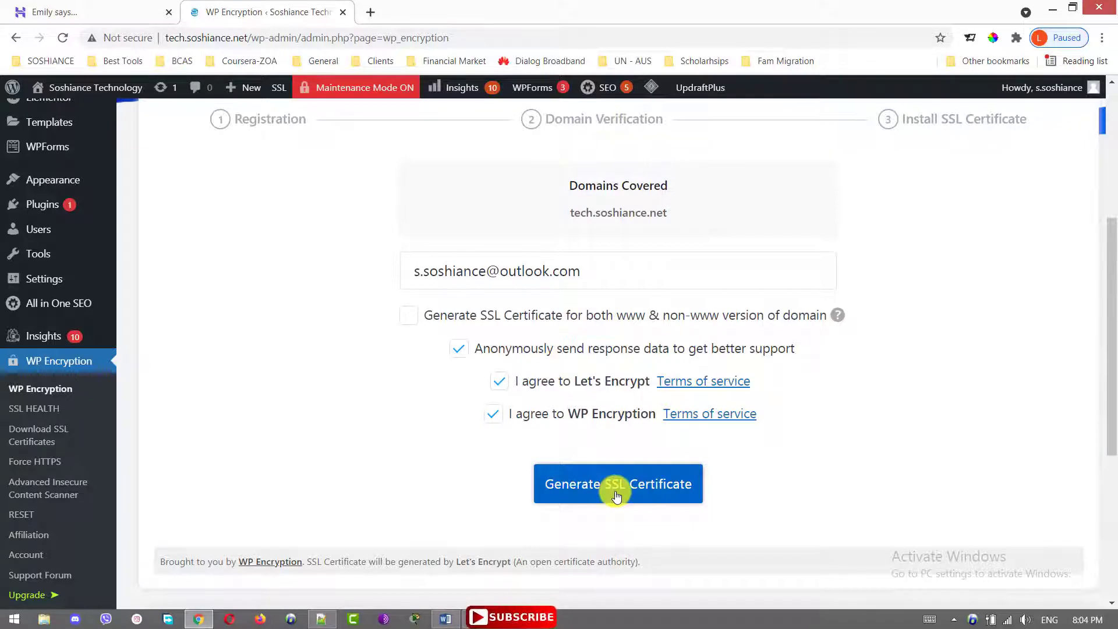
# Generate the SSL certificate and scroll down to the HTTP and DNS challenge options
pyautogui.click(617, 495)
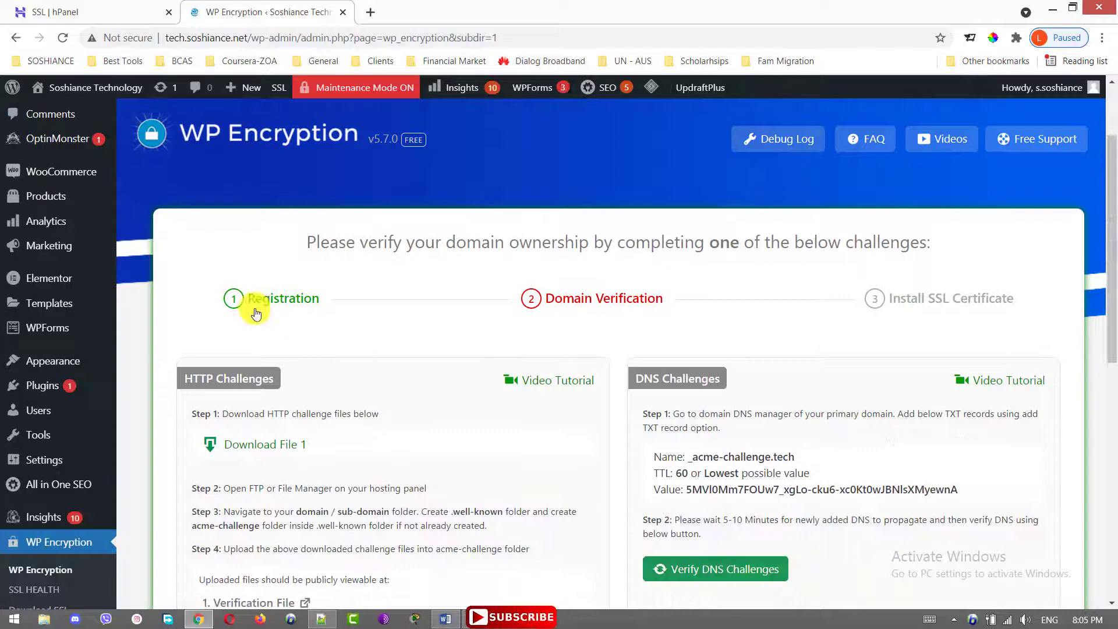
pyautogui.moveTo(1111, 259); pyautogui.dragTo(1112, 335)
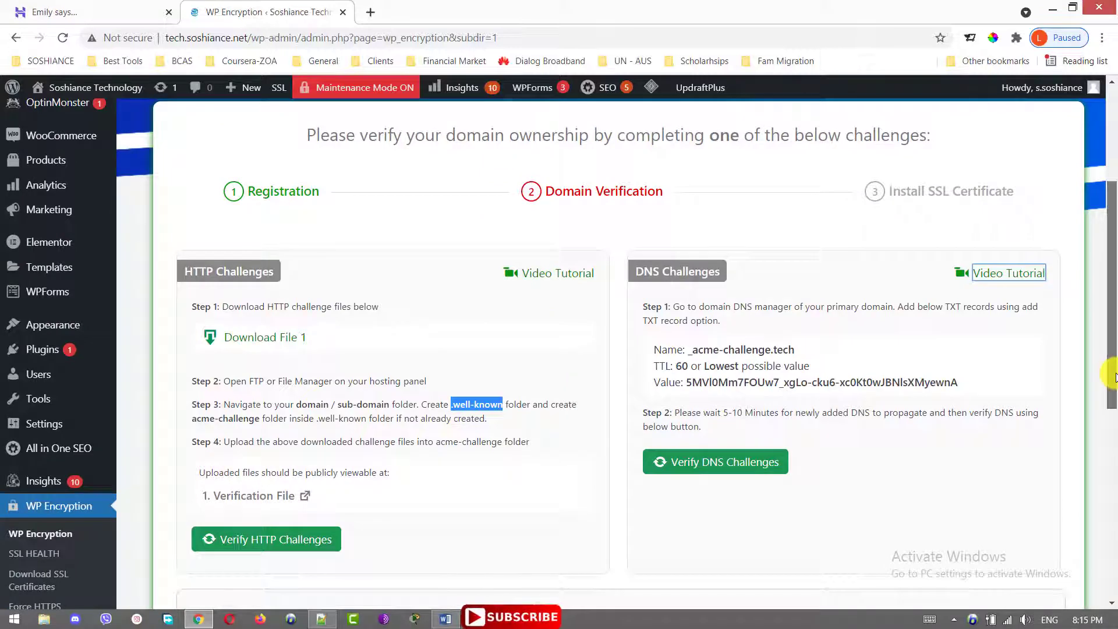
pyautogui.moveTo(1114, 377); pyautogui.dragTo(1114, 393)
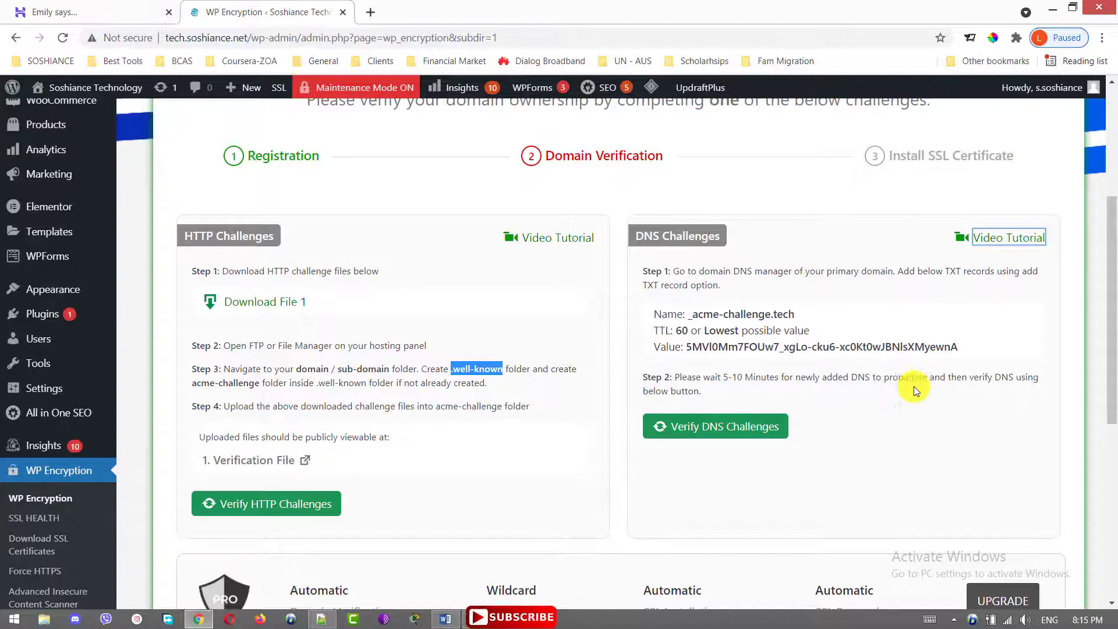
pyautogui.moveTo(1112, 343); pyautogui.dragTo(1112, 379)
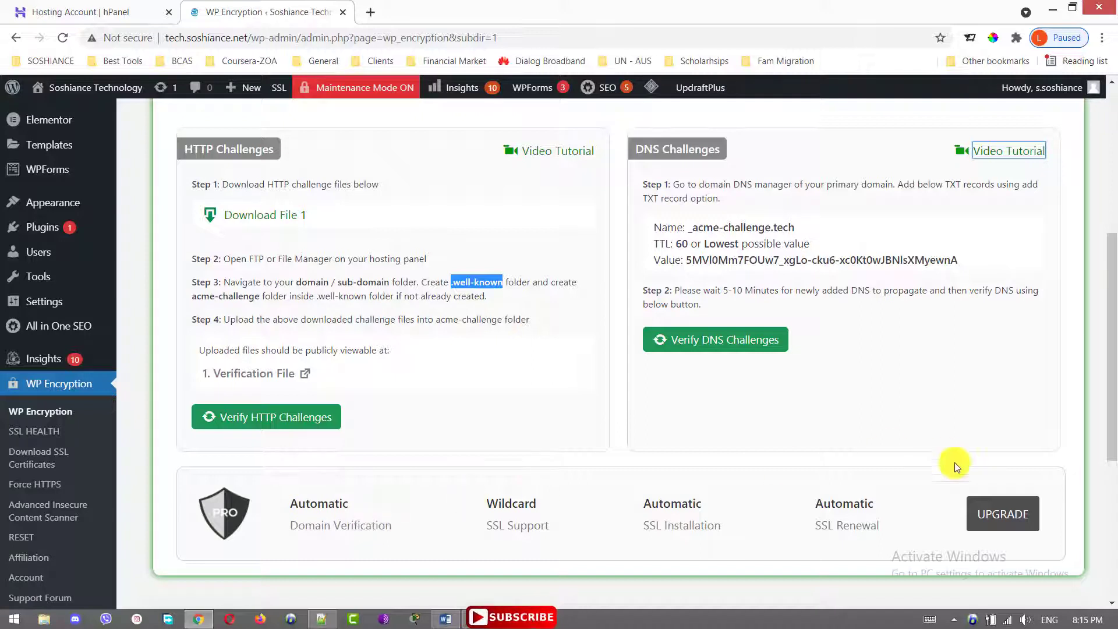
pyautogui.moveTo(1111, 426); pyautogui.dragTo(1112, 401)
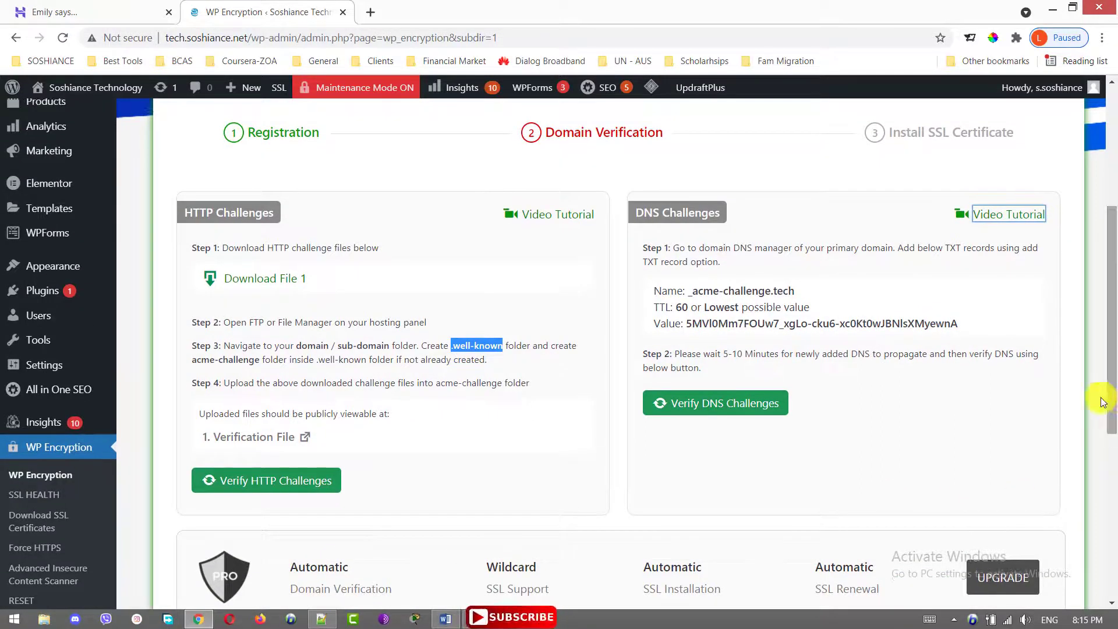
# Download HTTP challenge File 1 and save it to the Downloads folder
pyautogui.click(253, 286)
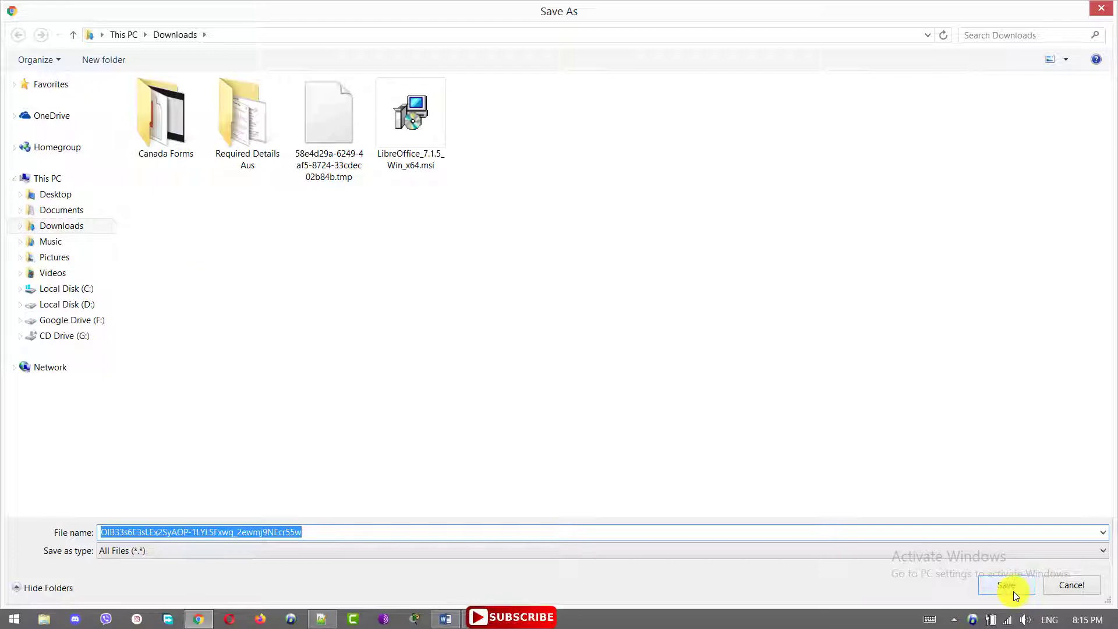
pyautogui.click(1013, 591)
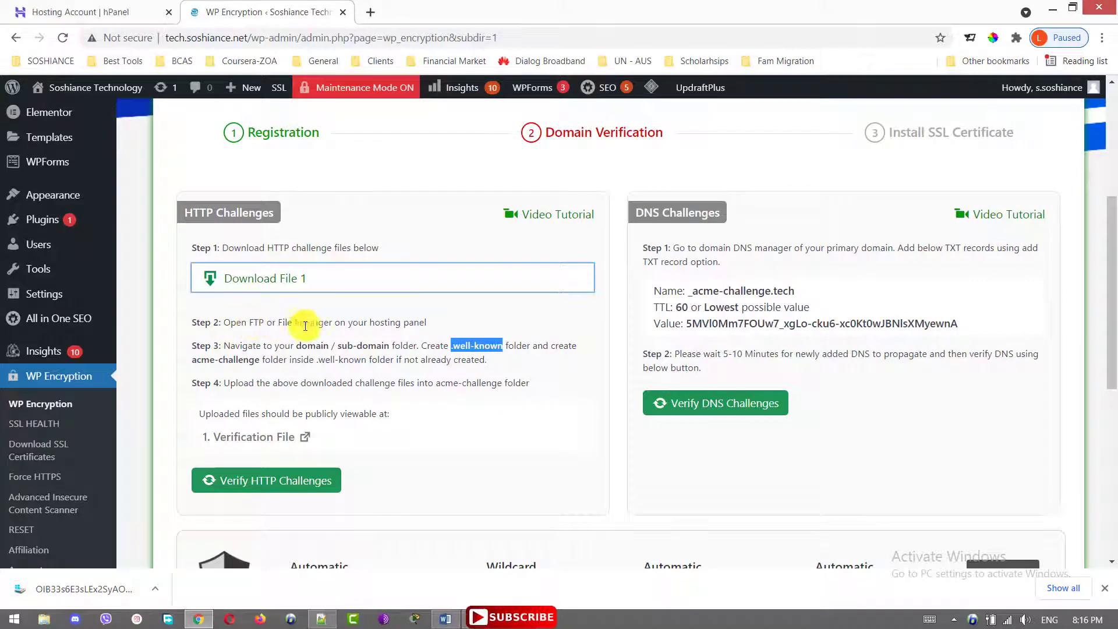
# Switch to the soshiance.net hPanel hosting account page and scroll down to its Files tools
pyautogui.click(111, 13)
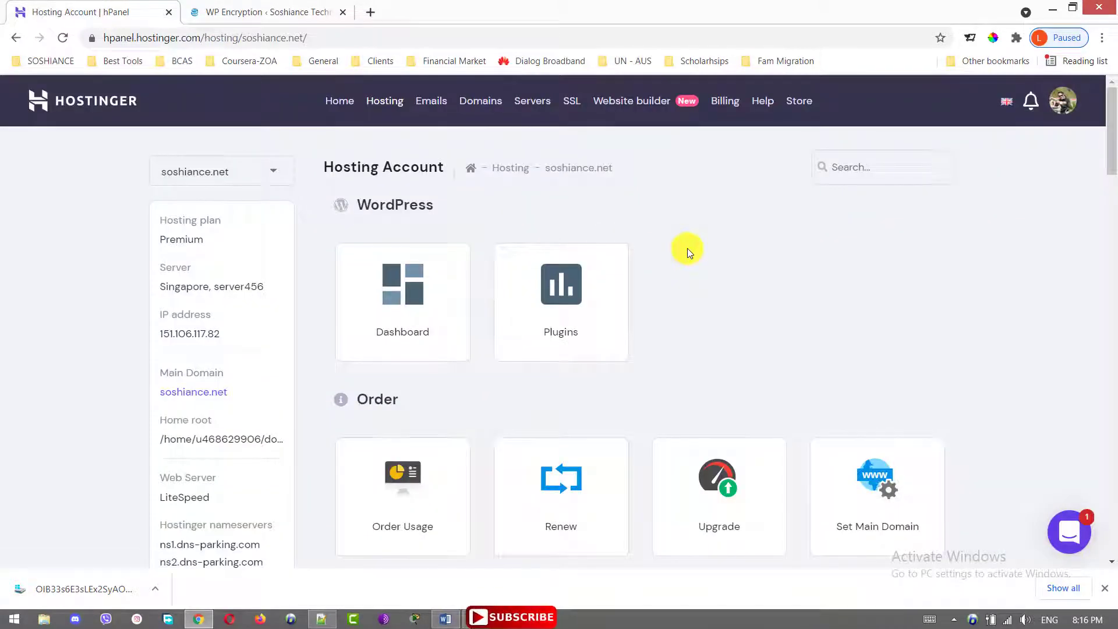
pyautogui.scroll(-4, 687, 248)
pyautogui.scroll(-9, 691, 299)
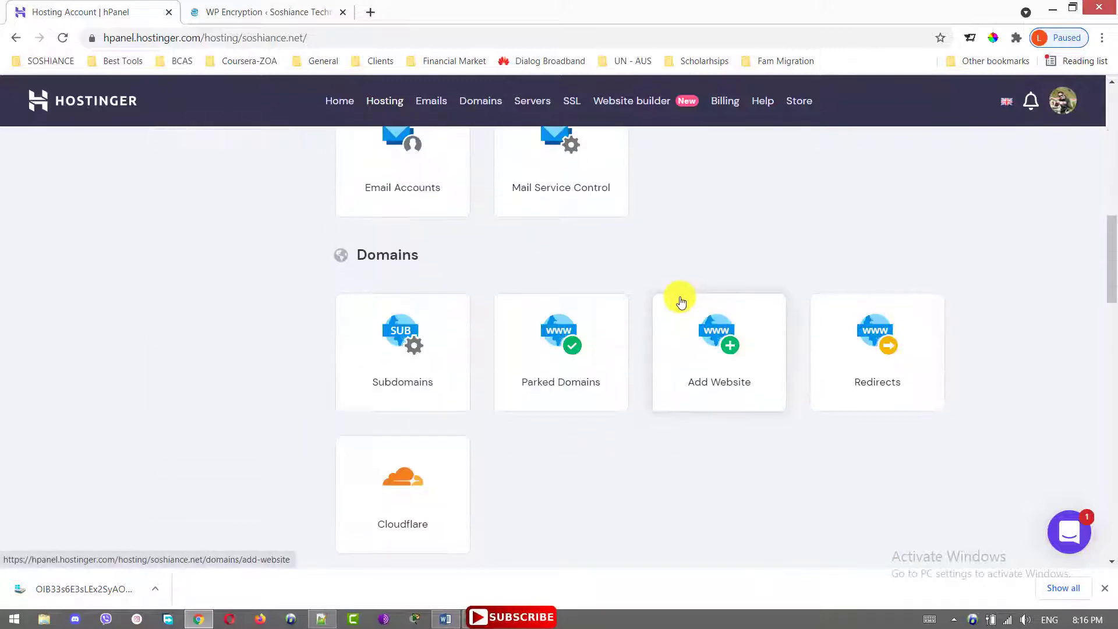
pyautogui.scroll(-12, 683, 310)
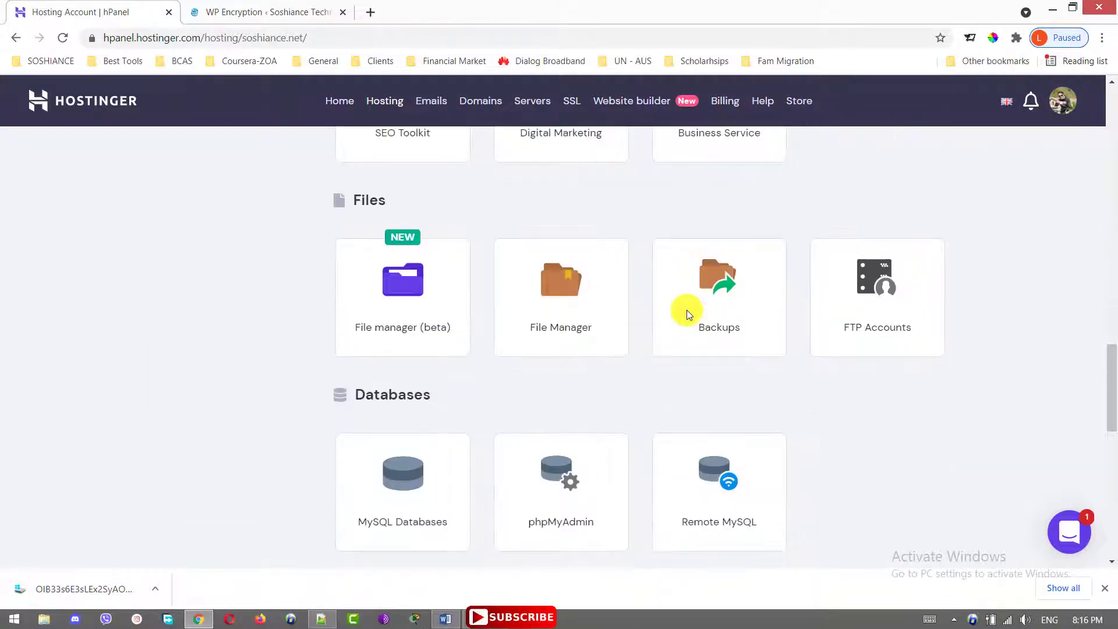
# Open File Manager and navigate into the public_html/tech folder
pyautogui.click(406, 300)
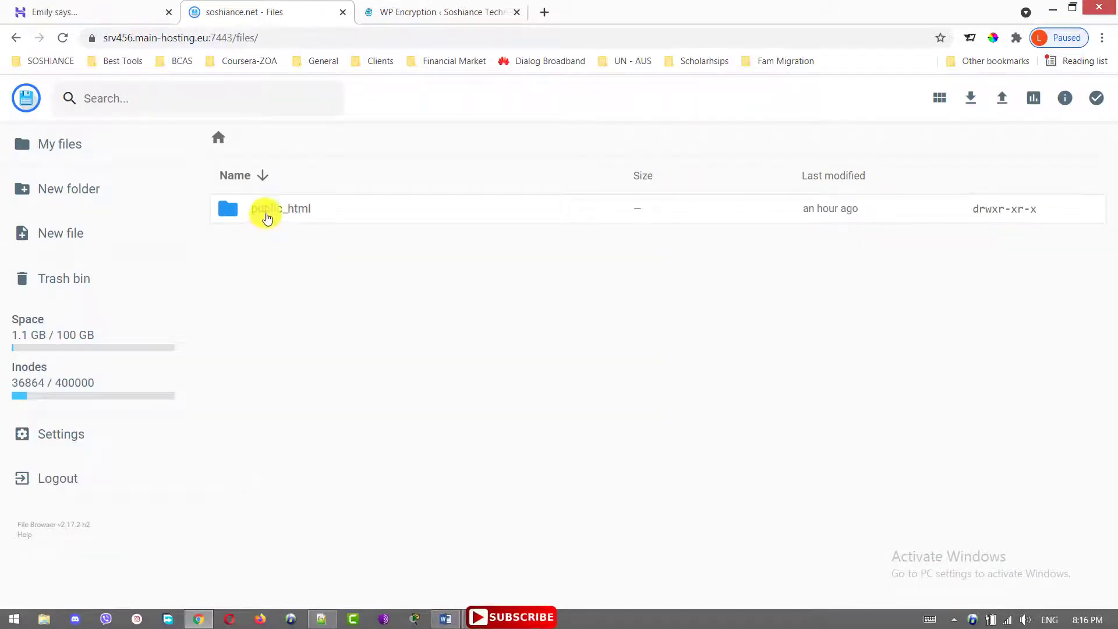
pyautogui.doubleClick(263, 217)
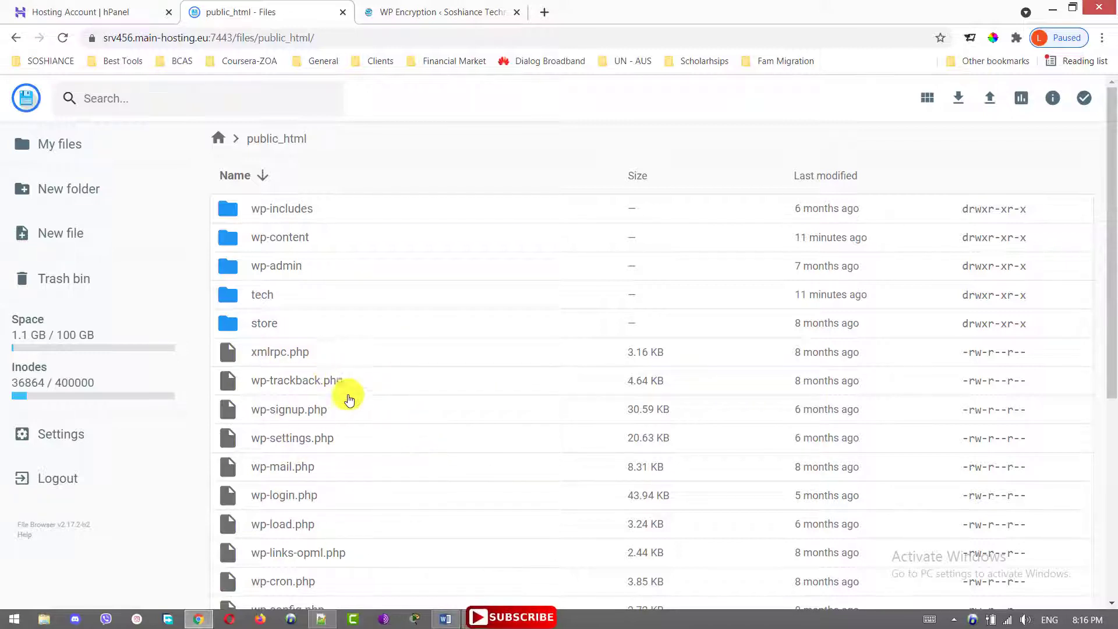
pyautogui.doubleClick(272, 300)
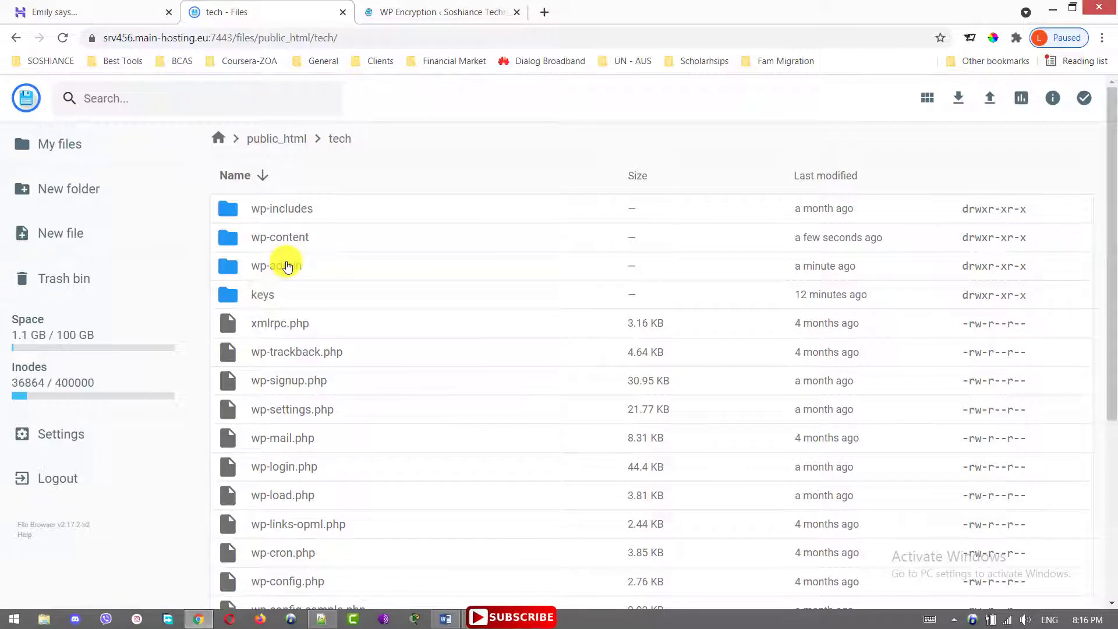
# Return to the domain verification instructions and select the domain / sub-domain instruction text
pyautogui.click(82, 7)
pyautogui.click(233, 6)
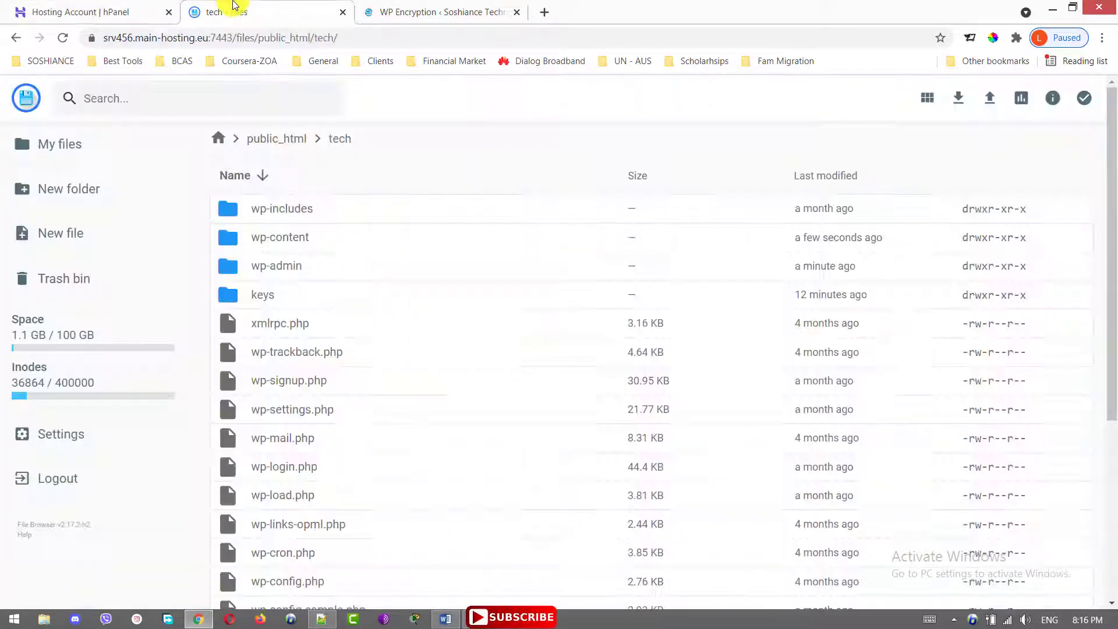
pyautogui.click(431, 10)
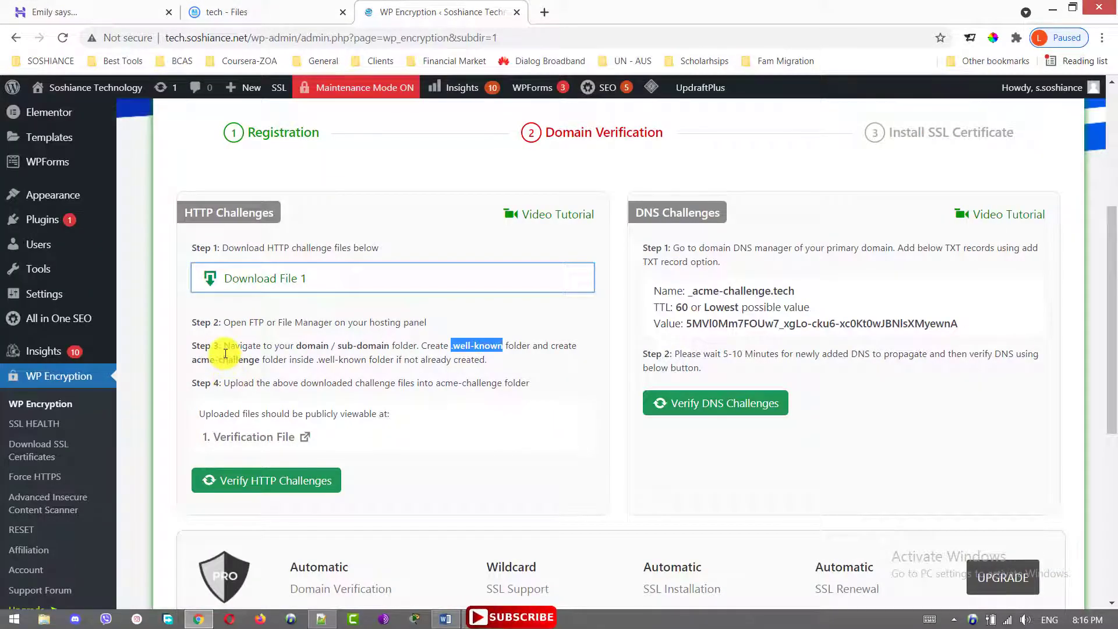
pyautogui.moveTo(298, 347); pyautogui.dragTo(503, 346)
pyautogui.hotkey('ctrl', 'c')
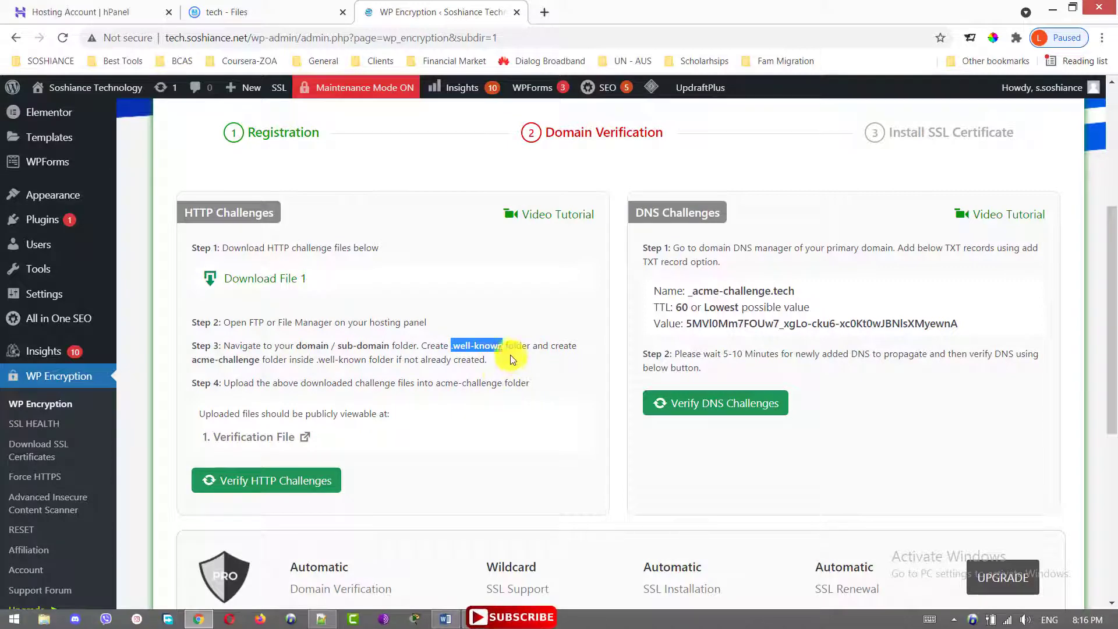
# Create a .well-known folder inside the tech folder
pyautogui.click(224, 12)
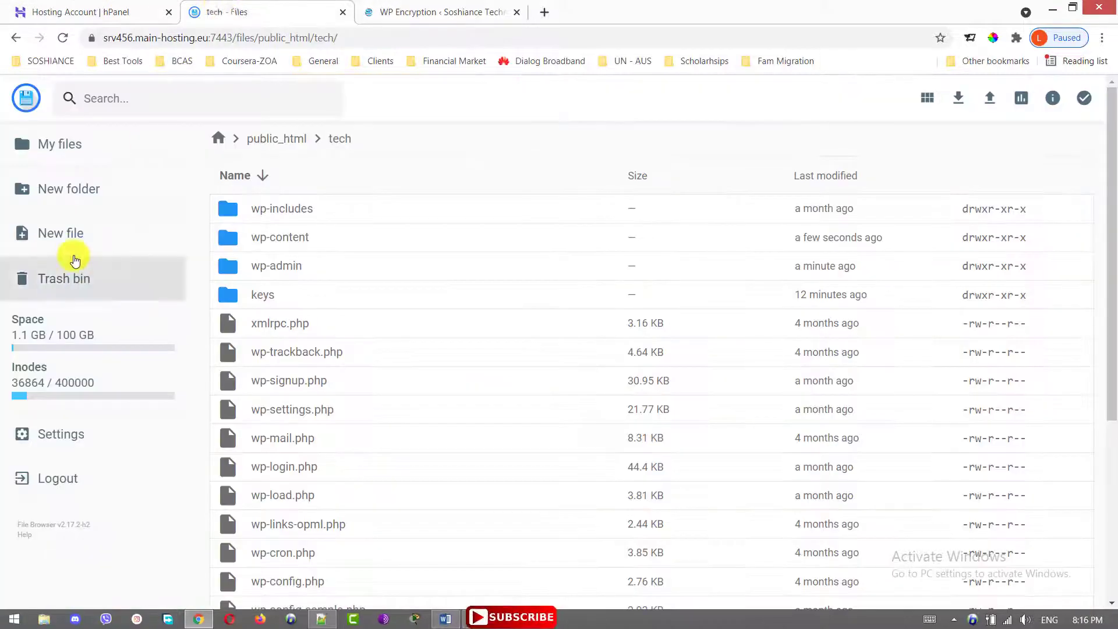
pyautogui.click(67, 187)
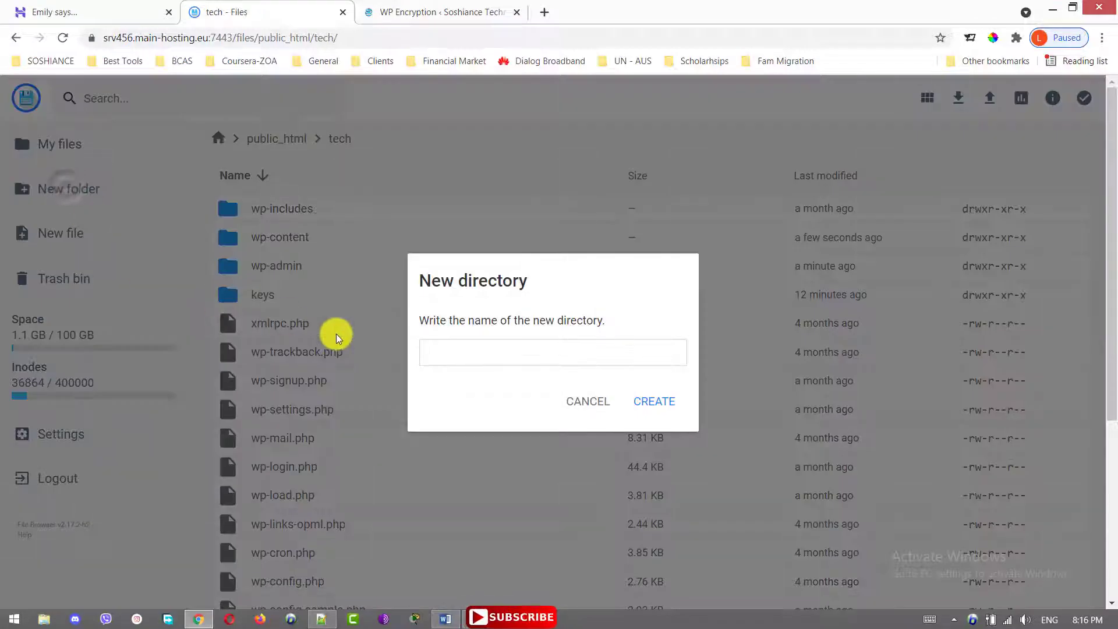
pyautogui.hotkey('ctrl', 'v')
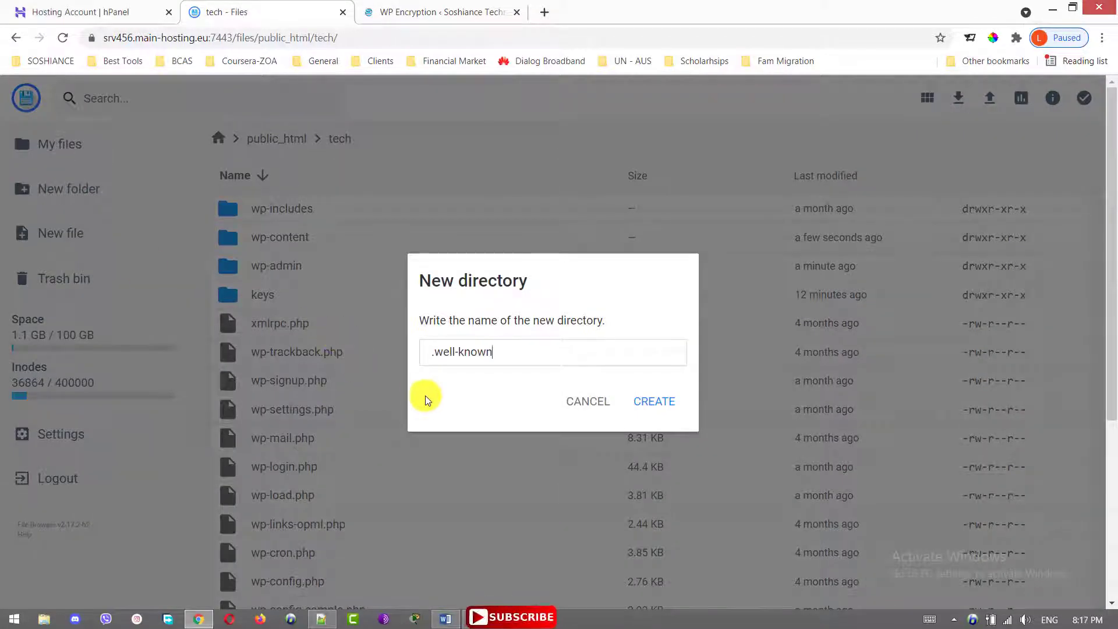
pyautogui.click(670, 402)
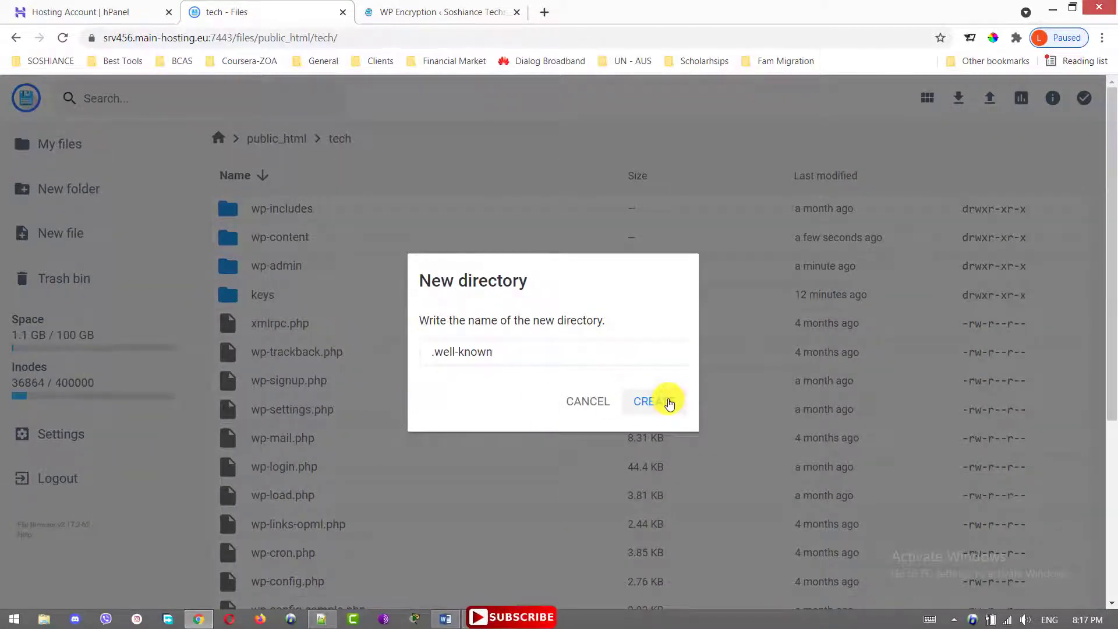
# Copy the acme-challenge name from the instructions and create that folder inside .well-known
pyautogui.hotkey('ctrl', 'Tab')
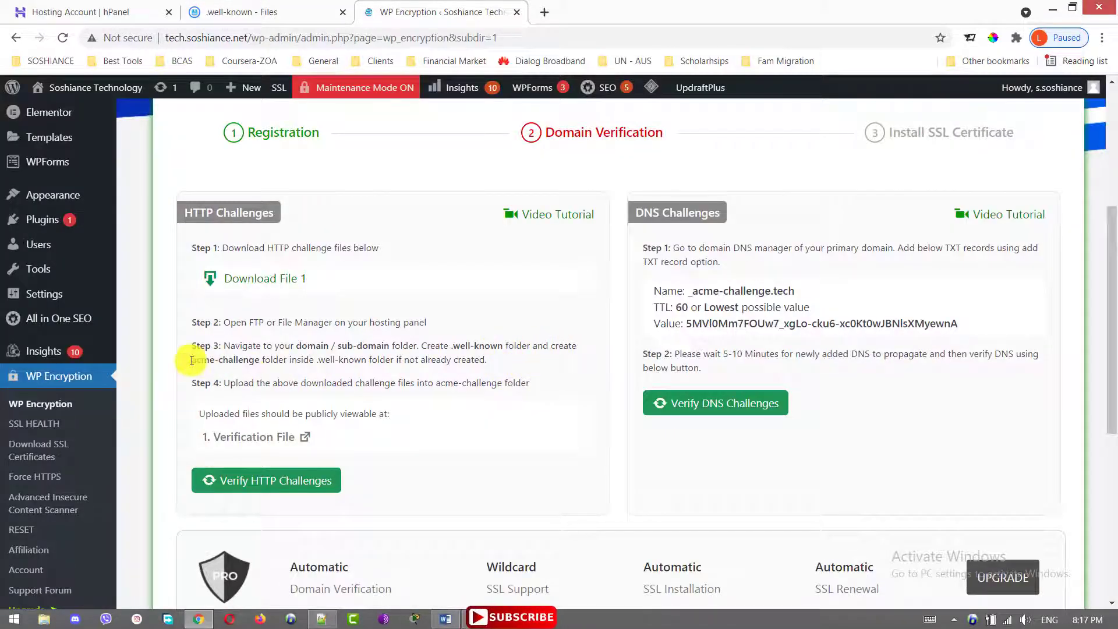
pyautogui.moveTo(194, 361); pyautogui.dragTo(259, 360)
pyautogui.hotkey('ctrl', 'c')
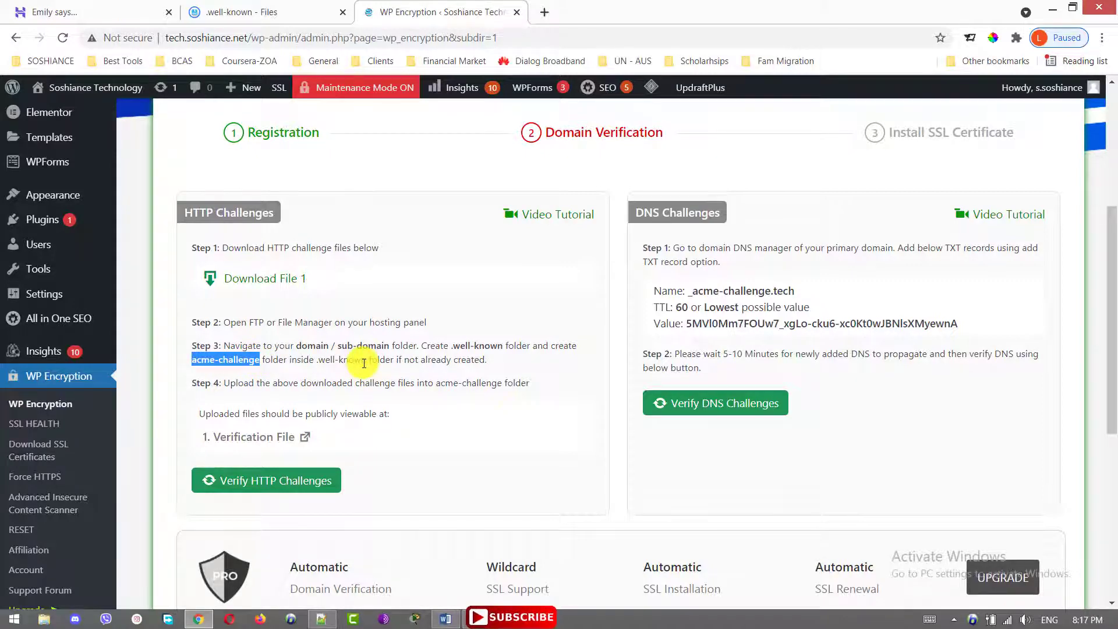
pyautogui.click(272, 8)
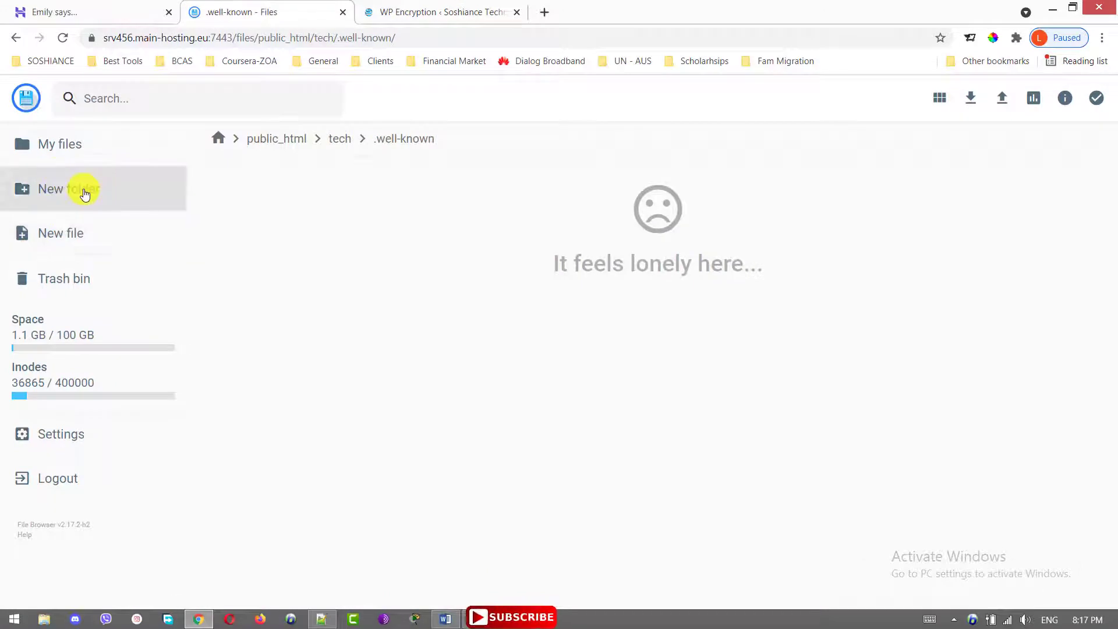
pyautogui.click(83, 191)
pyautogui.hotkey('ctrl', 'v')
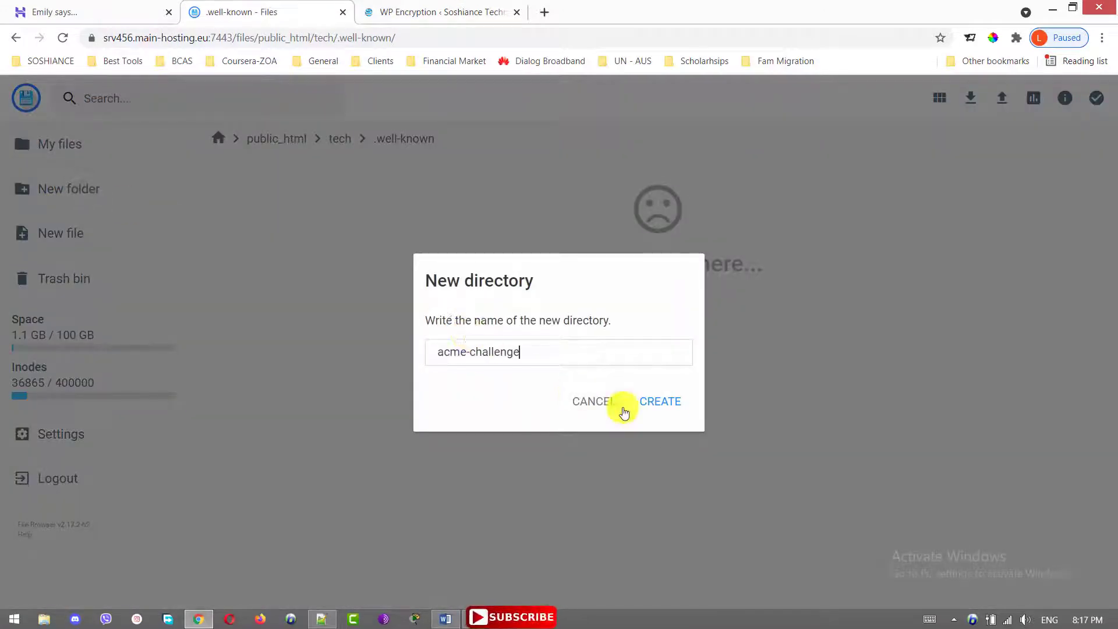
pyautogui.click(670, 407)
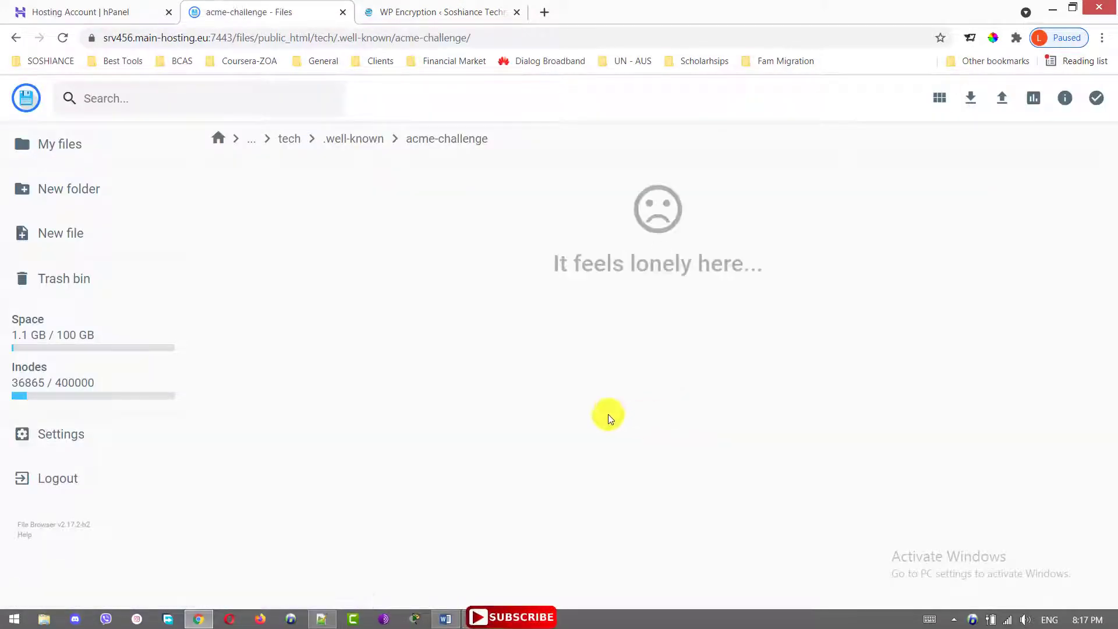
pyautogui.click(443, 12)
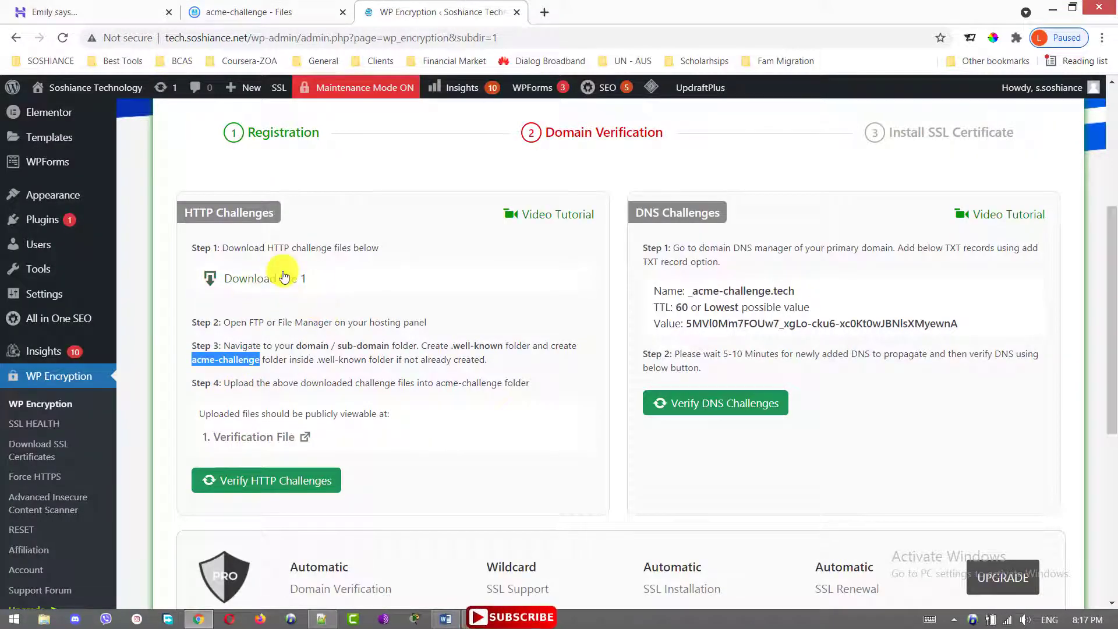
# Upload the 87 B challenge file from Downloads into acme-challenge, then return to verification
pyautogui.click(259, 7)
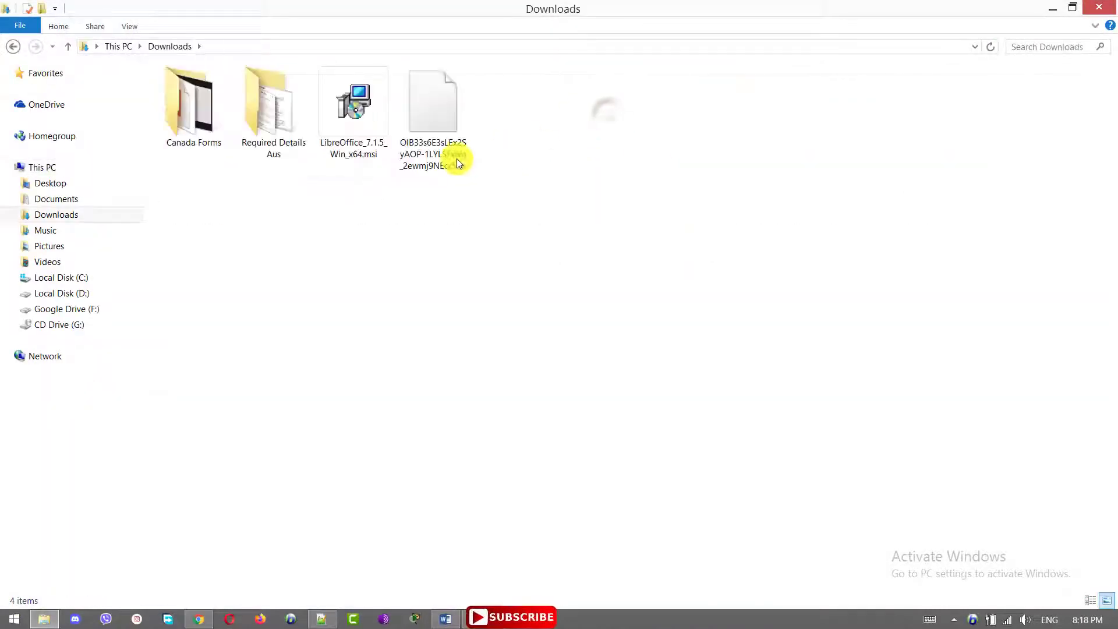
pyautogui.moveTo(445, 117); pyautogui.dragTo(506, 383)
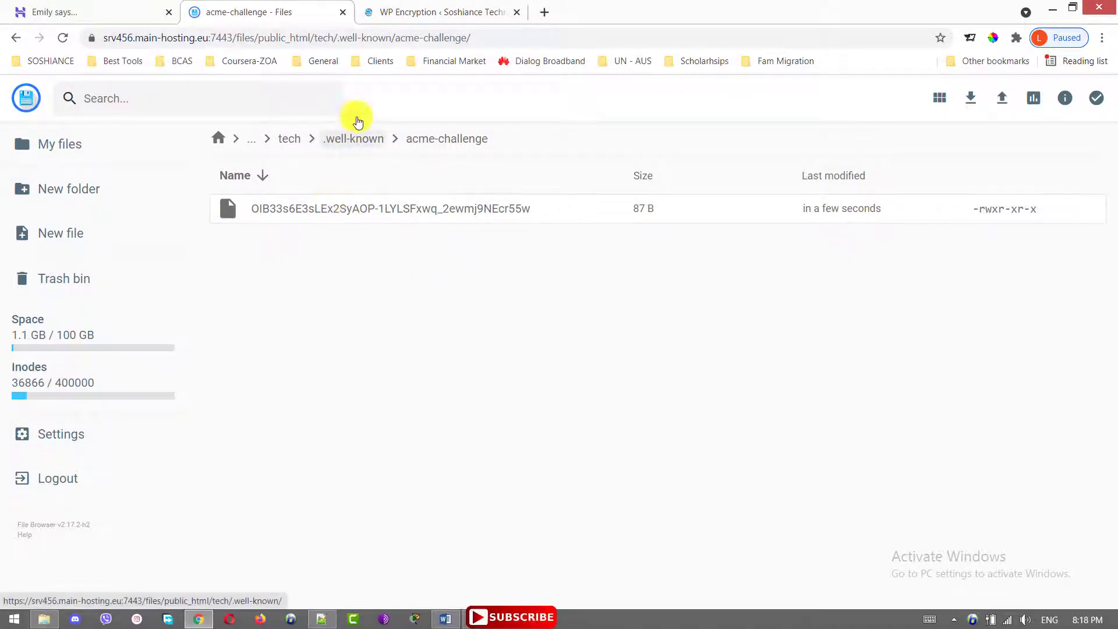
pyautogui.click(431, 7)
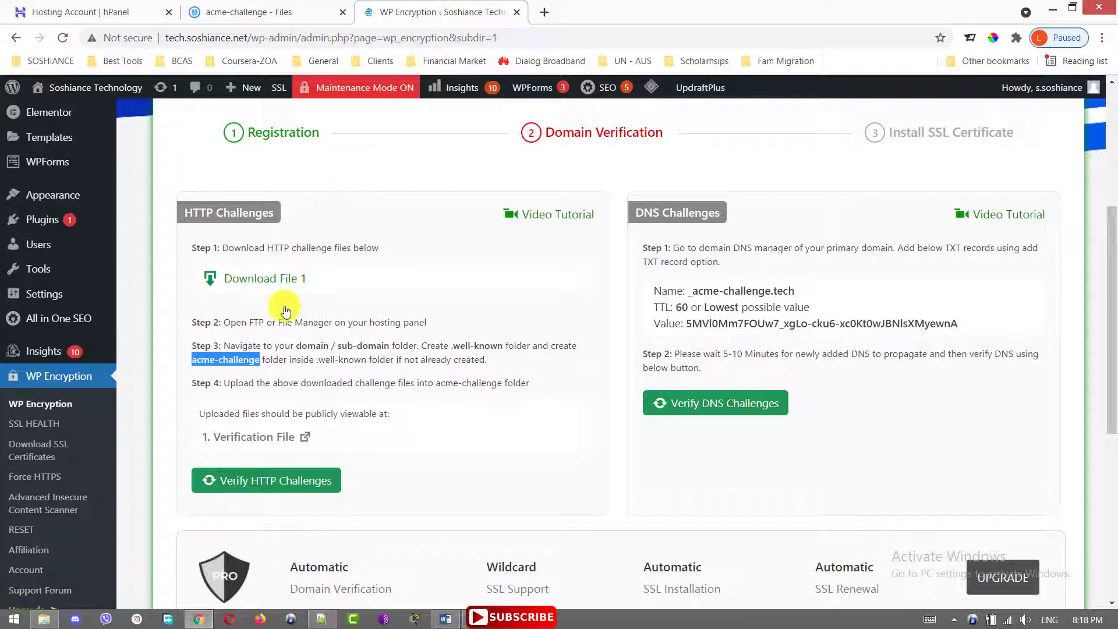
# Verify the HTTP challenge and bring up the generated Certificate.crt, Private.pem and CABundle.crt files
pyautogui.click(281, 483)
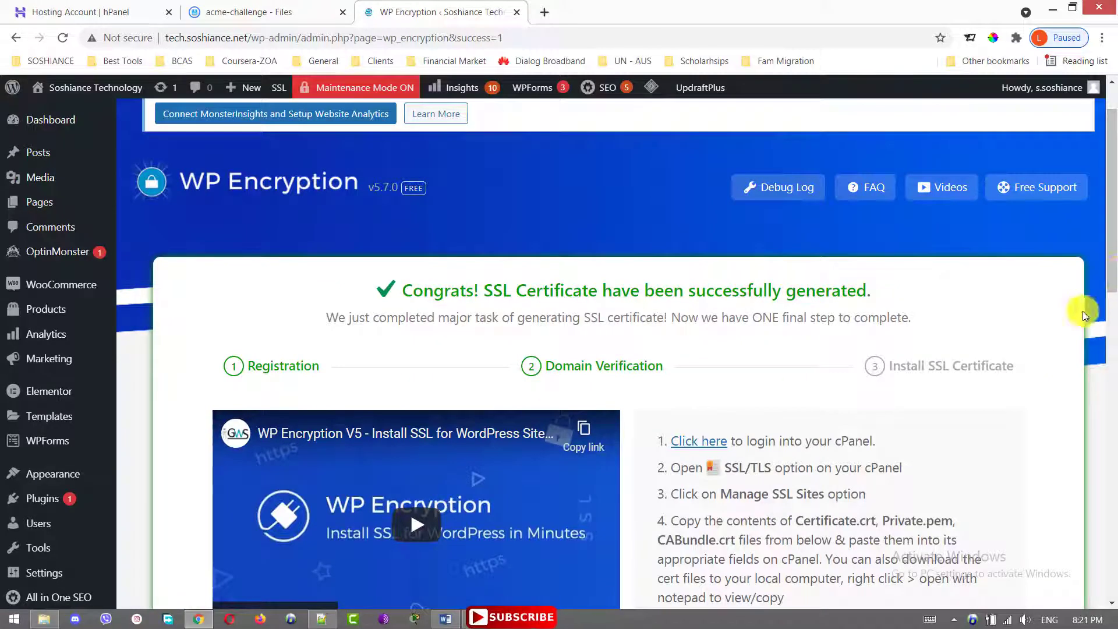
pyautogui.scroll(-4, 1108, 315)
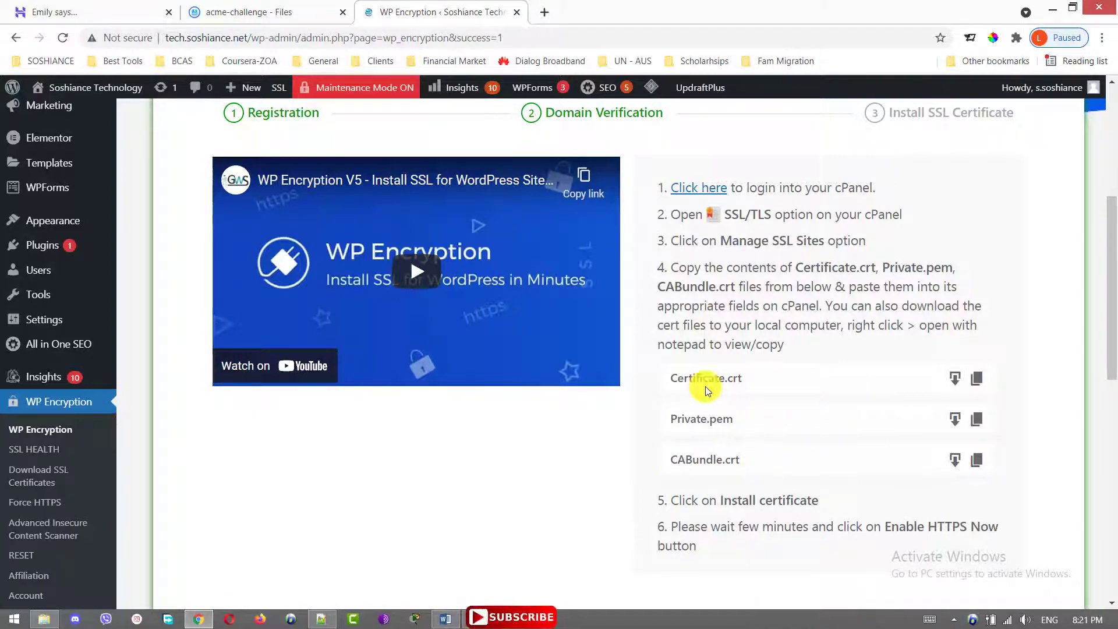
# Copy Certificate.crt, then open hPanel's SSL management for soshiance.net
pyautogui.click(981, 383)
pyautogui.hotkey('ctrl', '1')
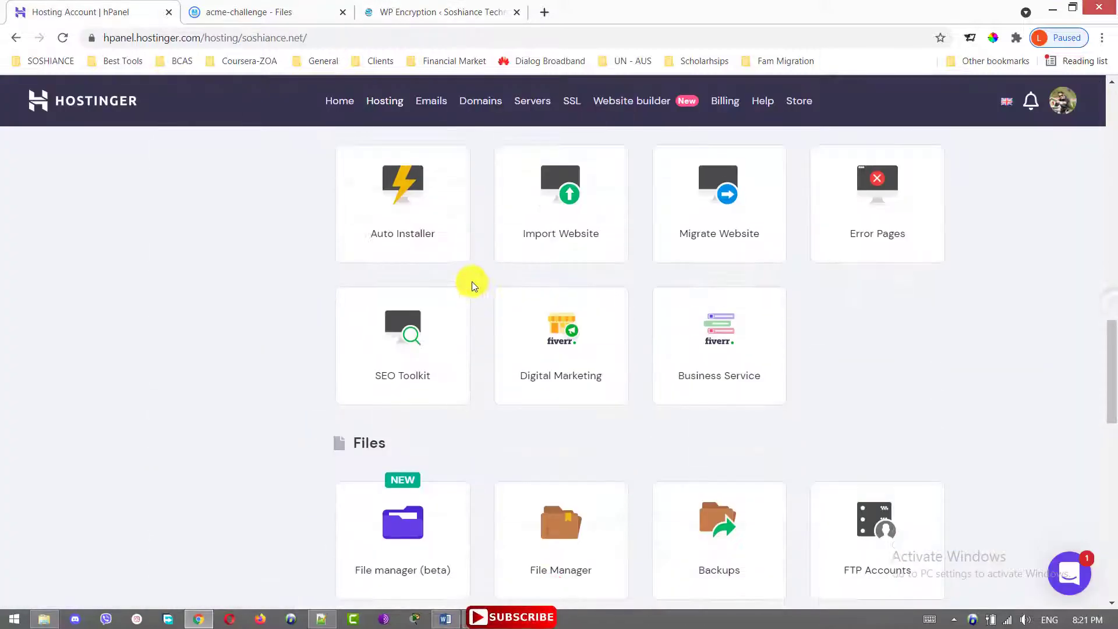
pyautogui.scroll(15, 452, 275)
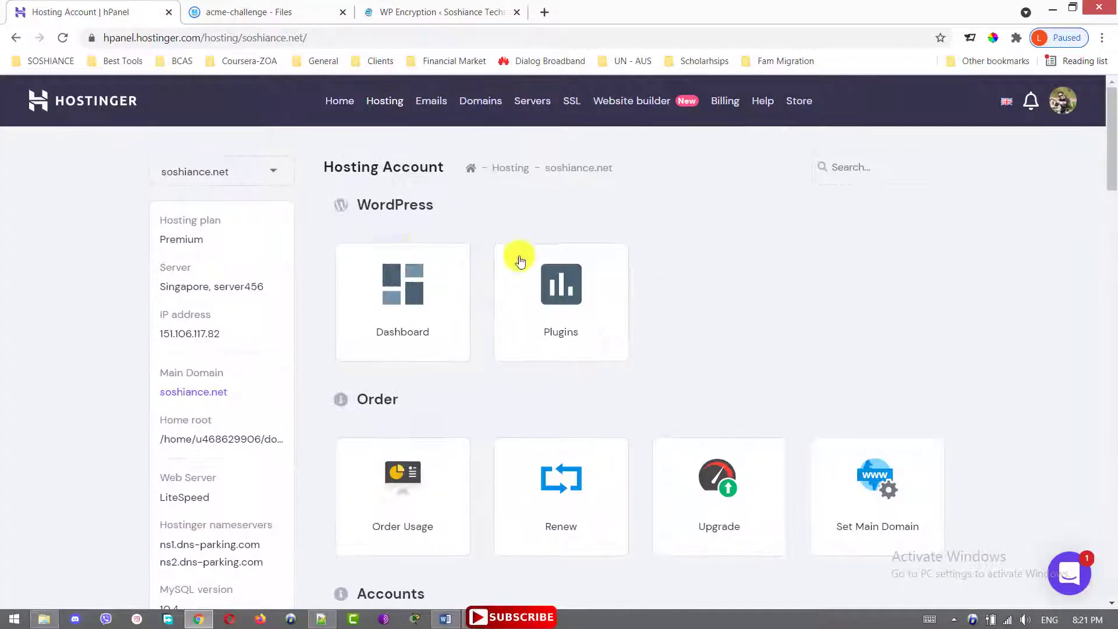
pyautogui.click(571, 105)
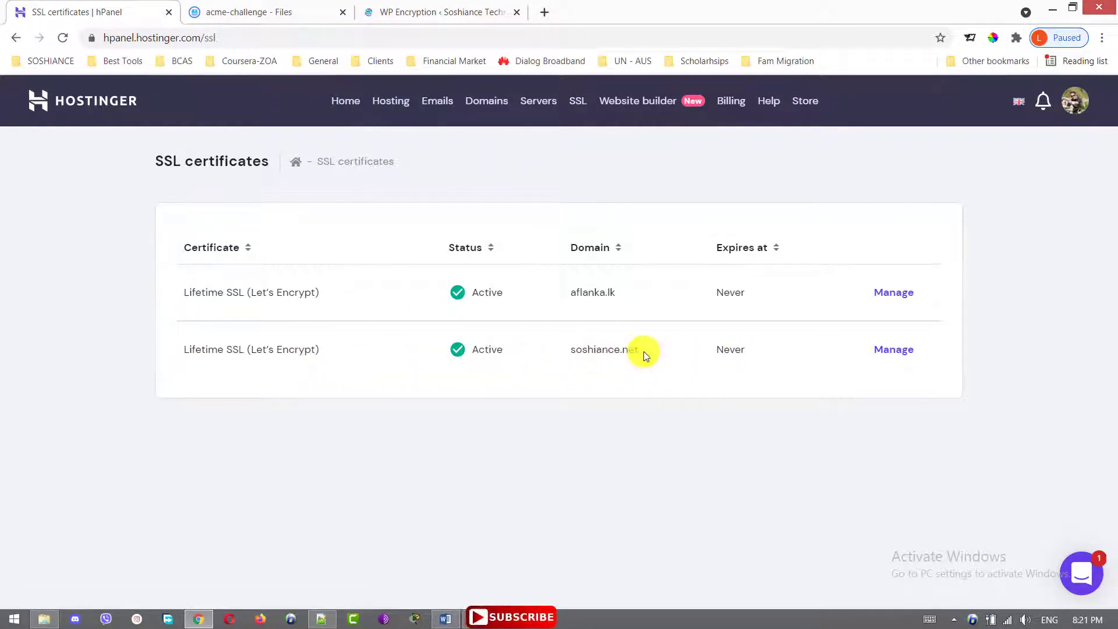
pyautogui.click(906, 355)
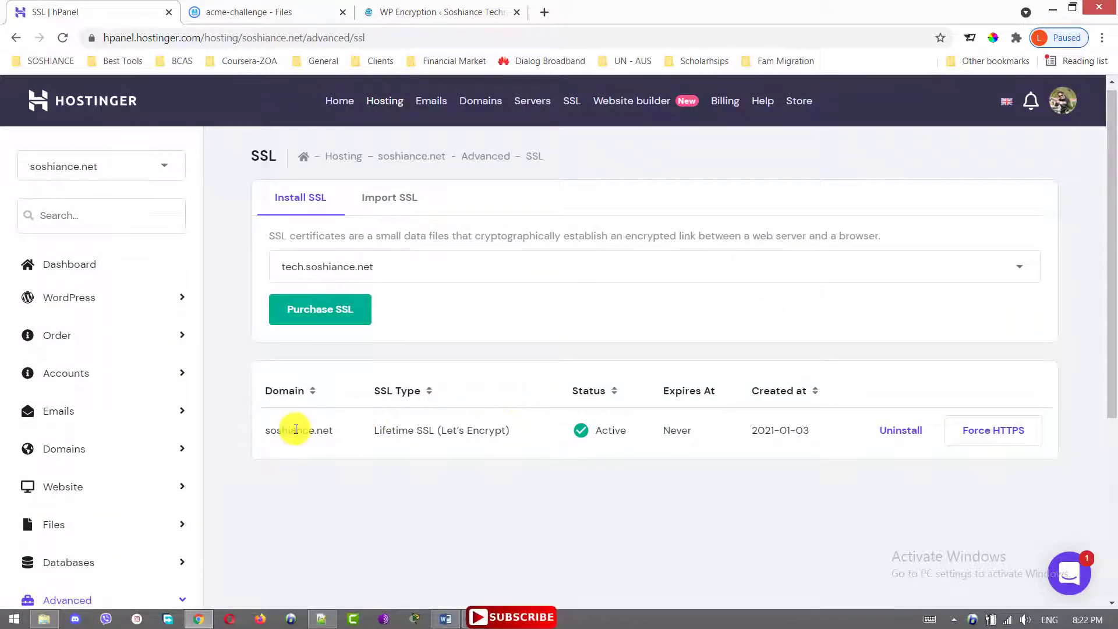
# Choose tech.soshiance.net as the SSL domain and cancel the $11.95 SSL purchase offer
pyautogui.moveTo(375, 437); pyautogui.dragTo(508, 432)
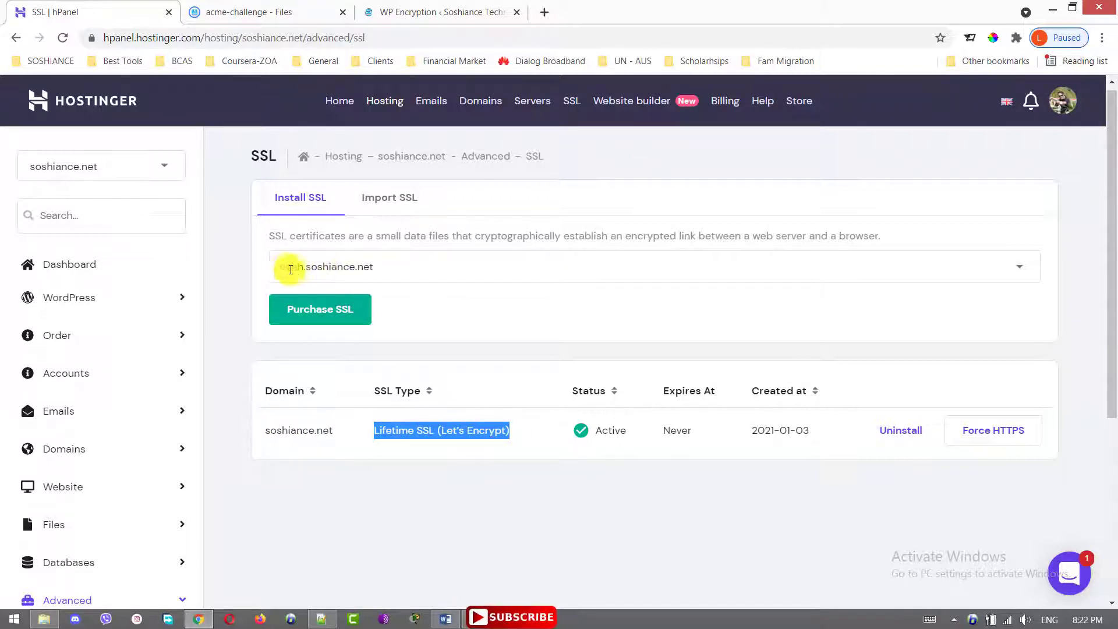
pyautogui.moveTo(284, 268); pyautogui.dragTo(400, 267)
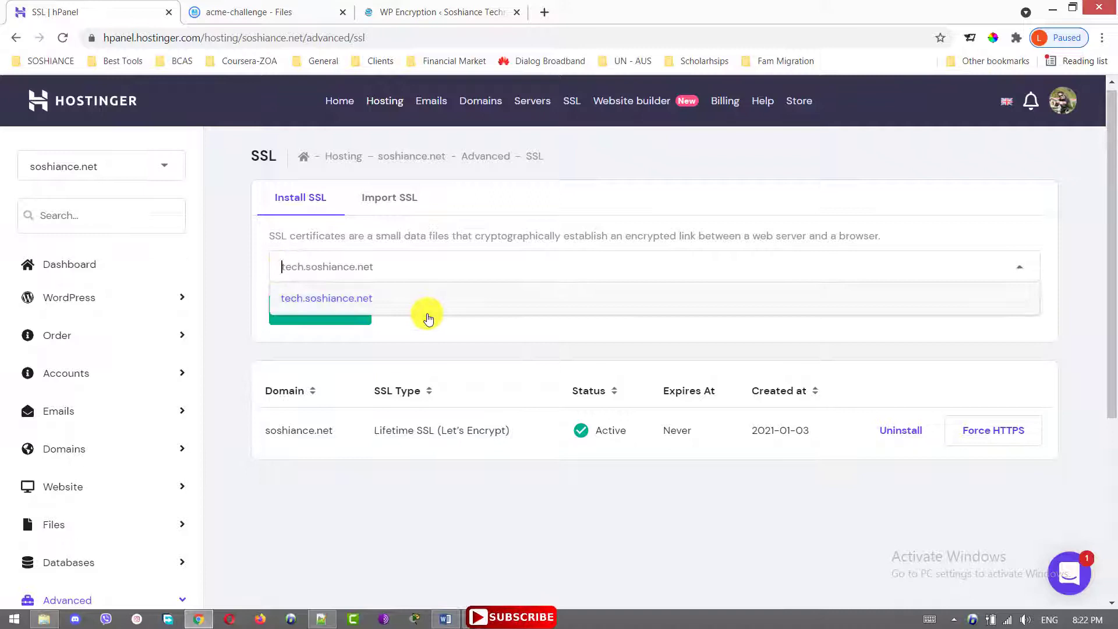
pyautogui.click(1078, 297)
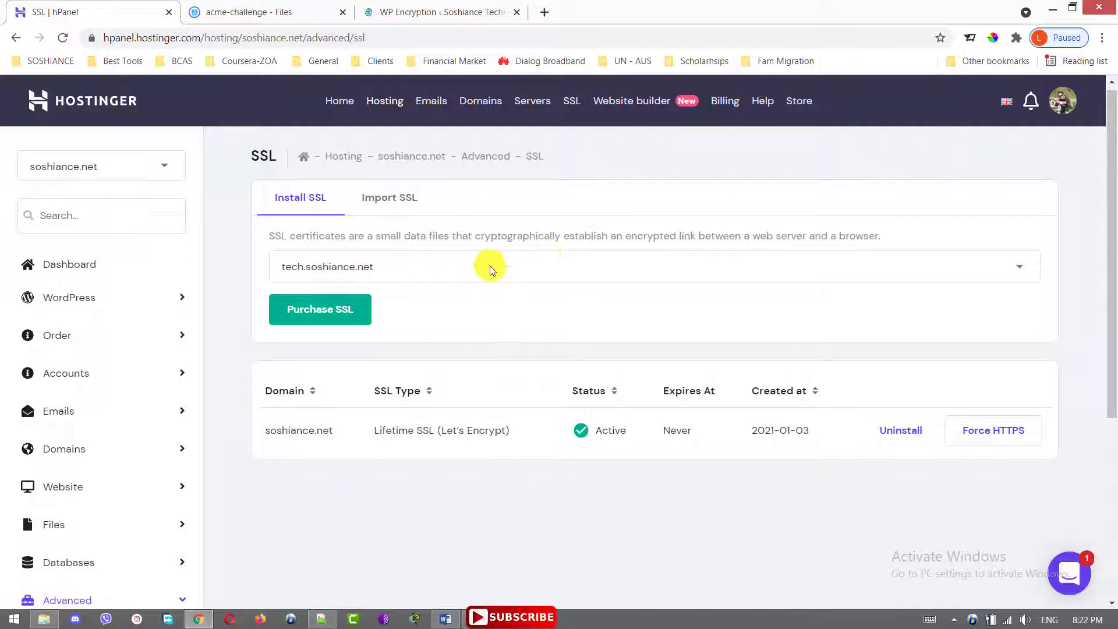
pyautogui.scroll(1, 1108, 256)
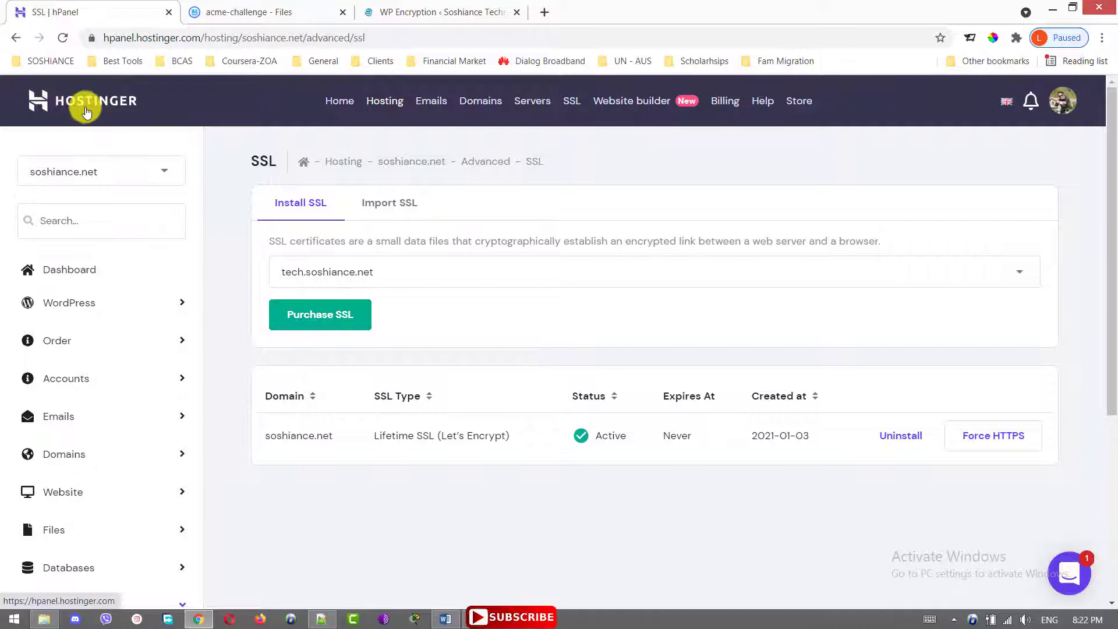
pyautogui.click(340, 315)
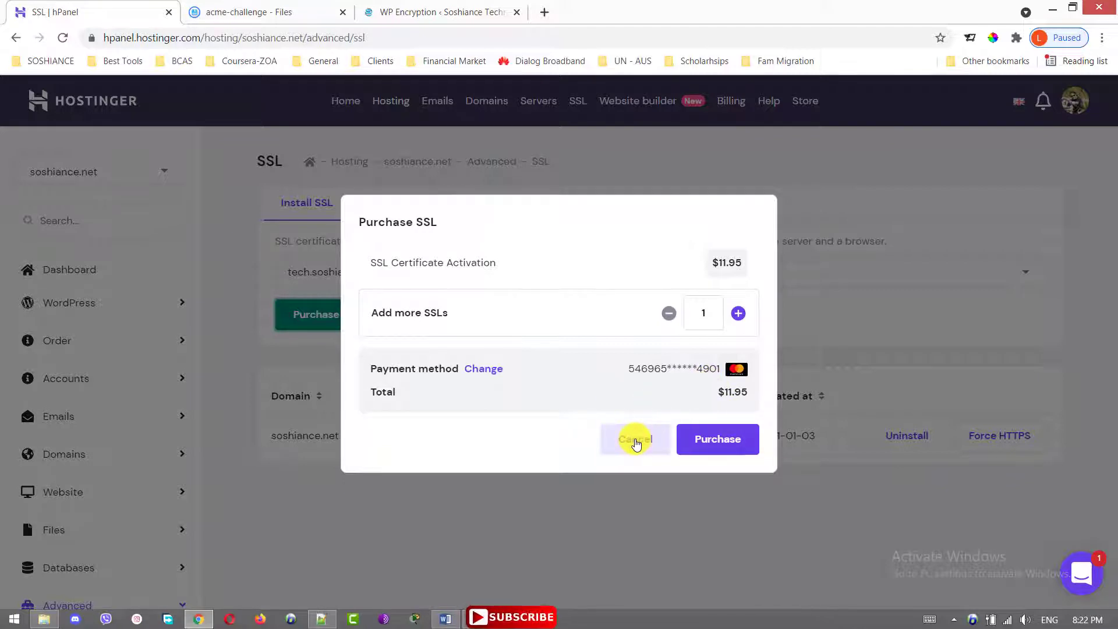
pyautogui.click(636, 441)
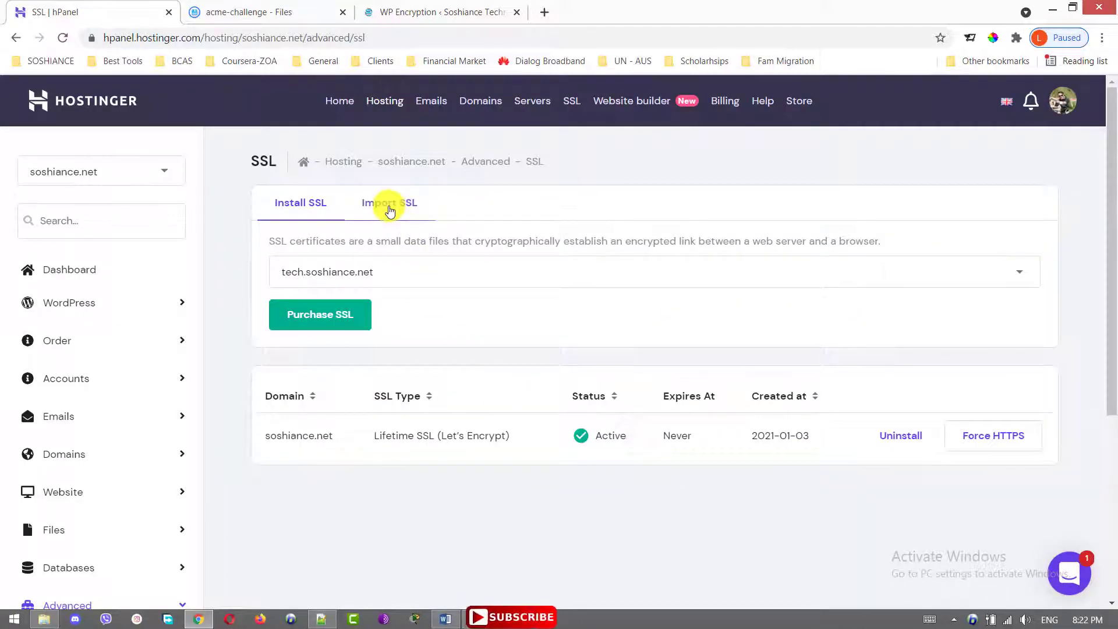
# Switch to importing an existing certificate and paste Certificate.crt into the Certificate (CRT) field
pyautogui.click(389, 211)
pyautogui.scroll(-2, 462, 227)
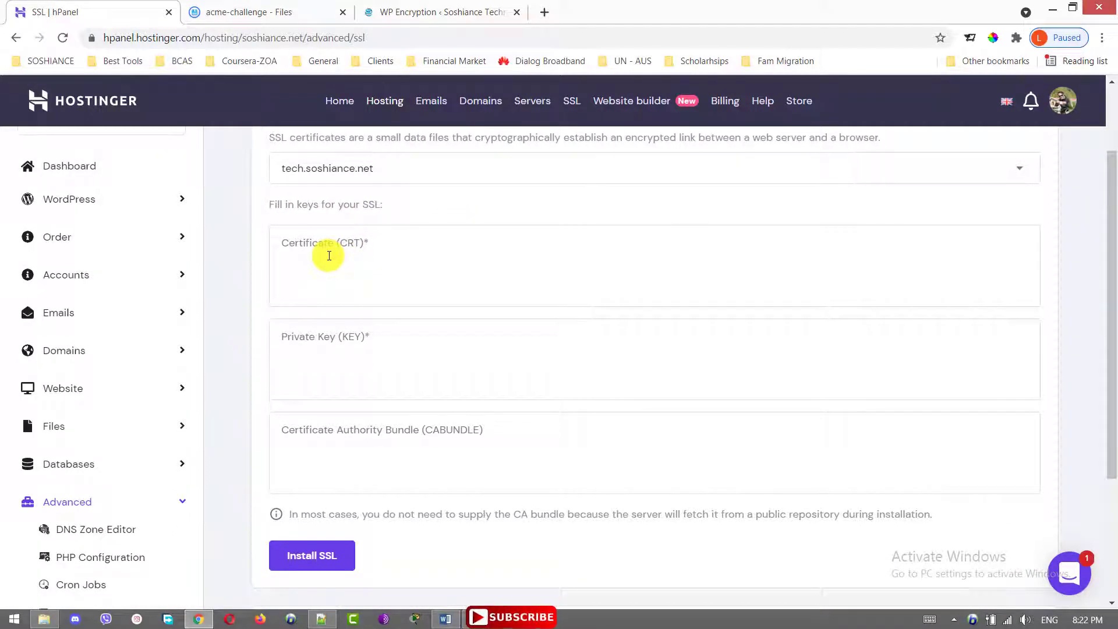
pyautogui.click(329, 255)
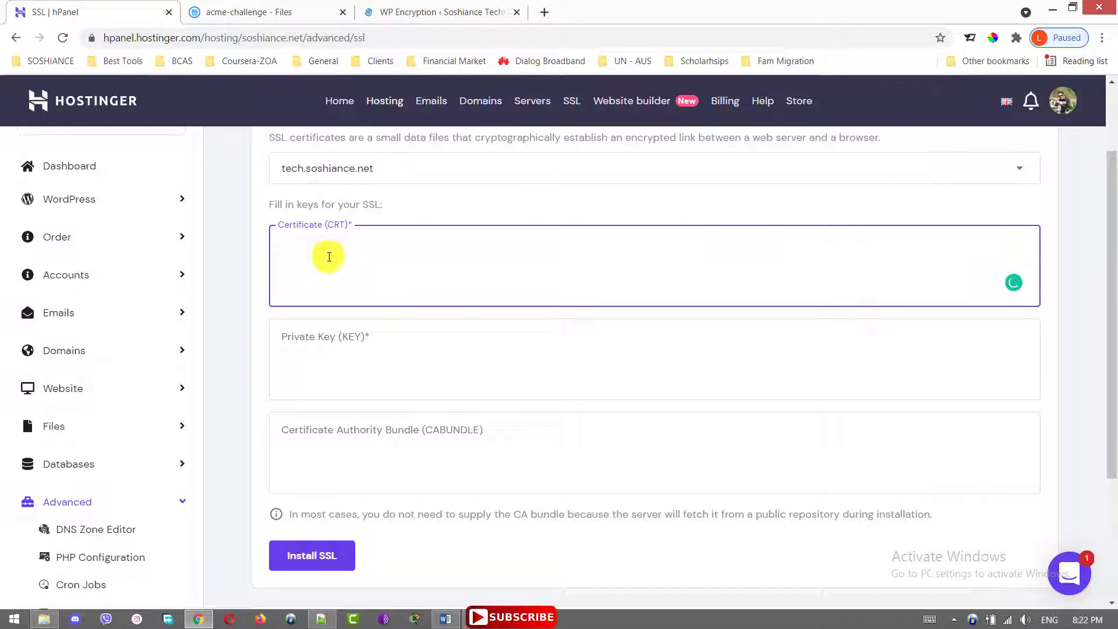
pyautogui.hotkey('ctrl', 'v')
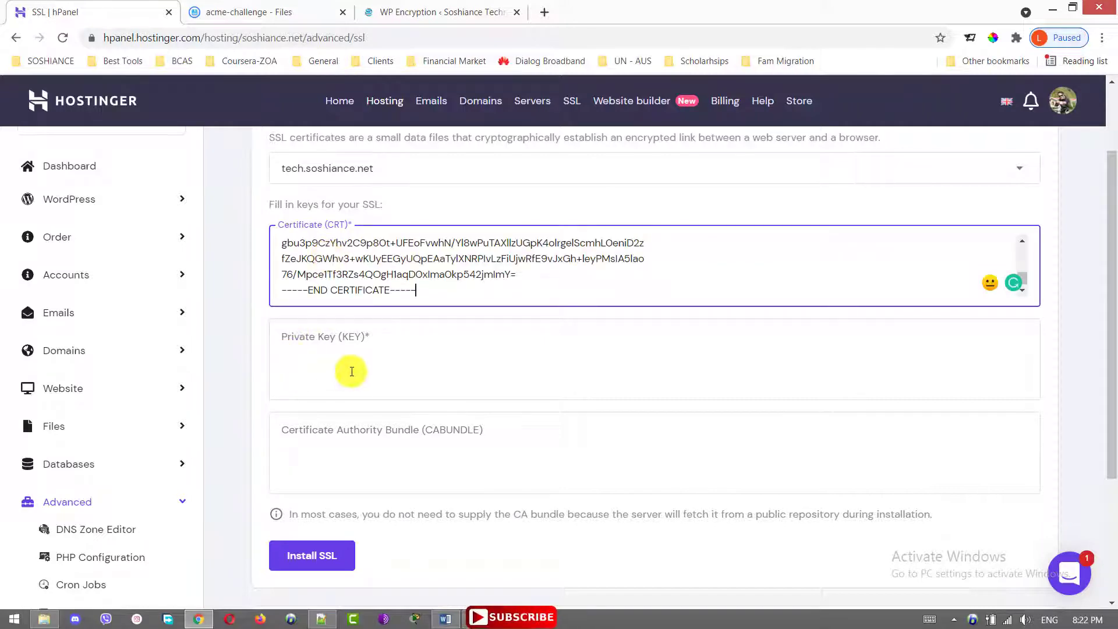
# Copy Private.pem, close the file manager page, and paste the key into the Private Key field
pyautogui.click(348, 369)
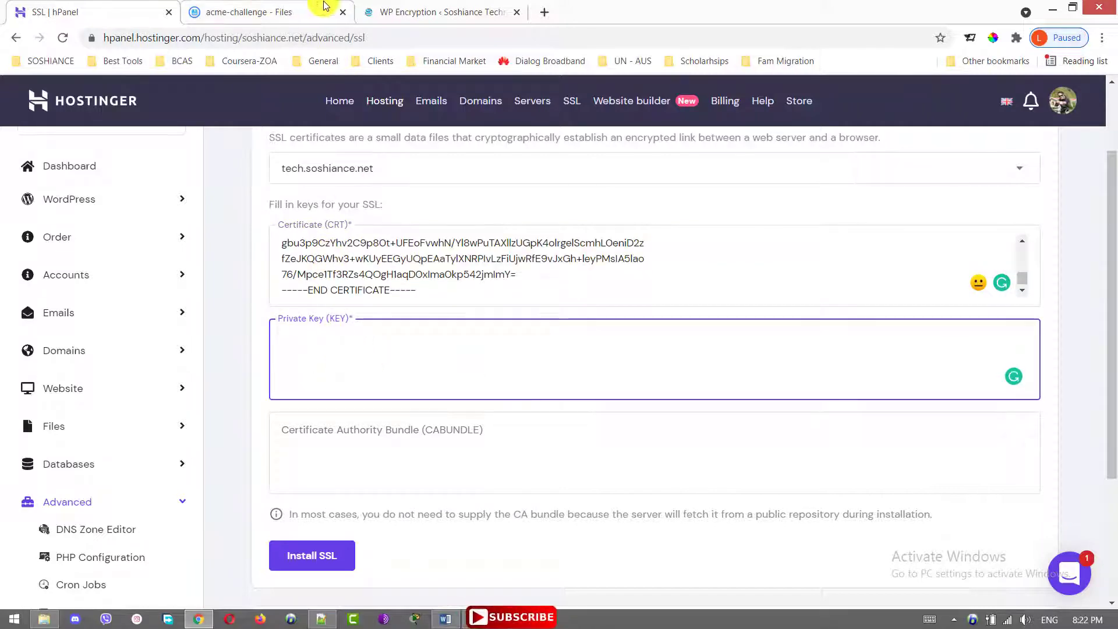
pyautogui.click(398, 7)
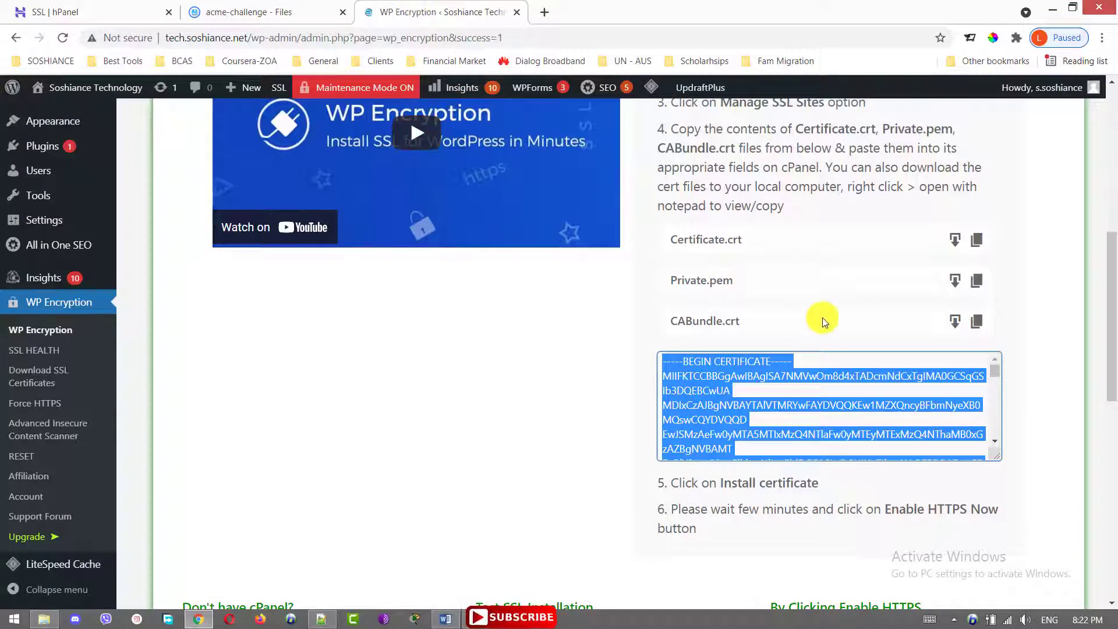
pyautogui.click(980, 285)
pyautogui.click(980, 284)
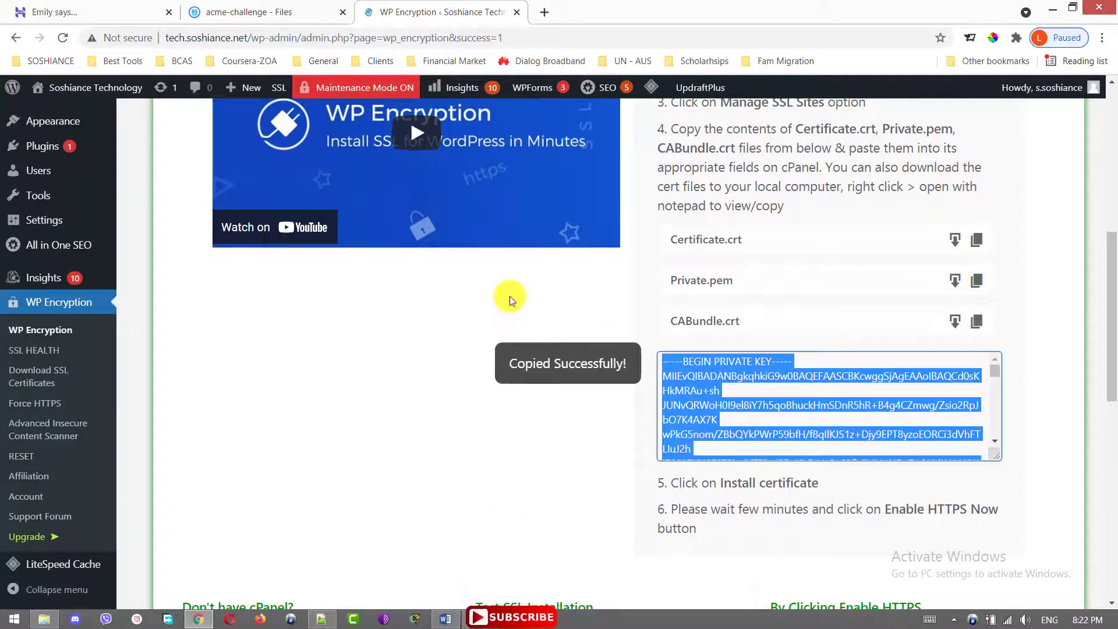
pyautogui.click(282, 11)
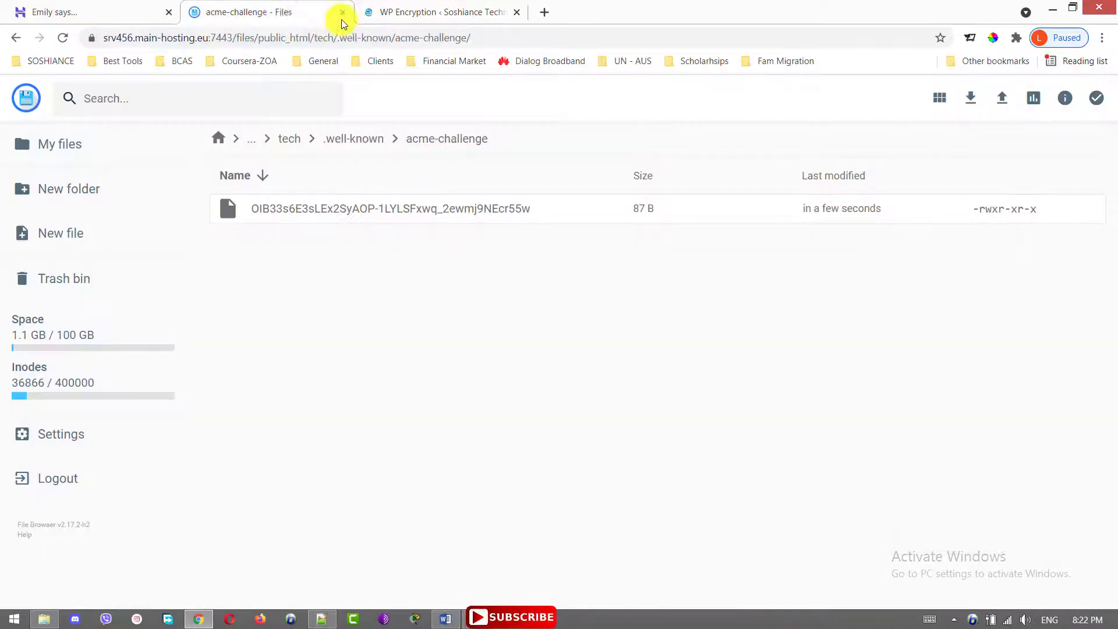
pyautogui.hotkey('ctrl', 'Tab')
pyautogui.middleClick(314, 21)
pyautogui.hotkey('ctrl', 'shift', 'Tab')
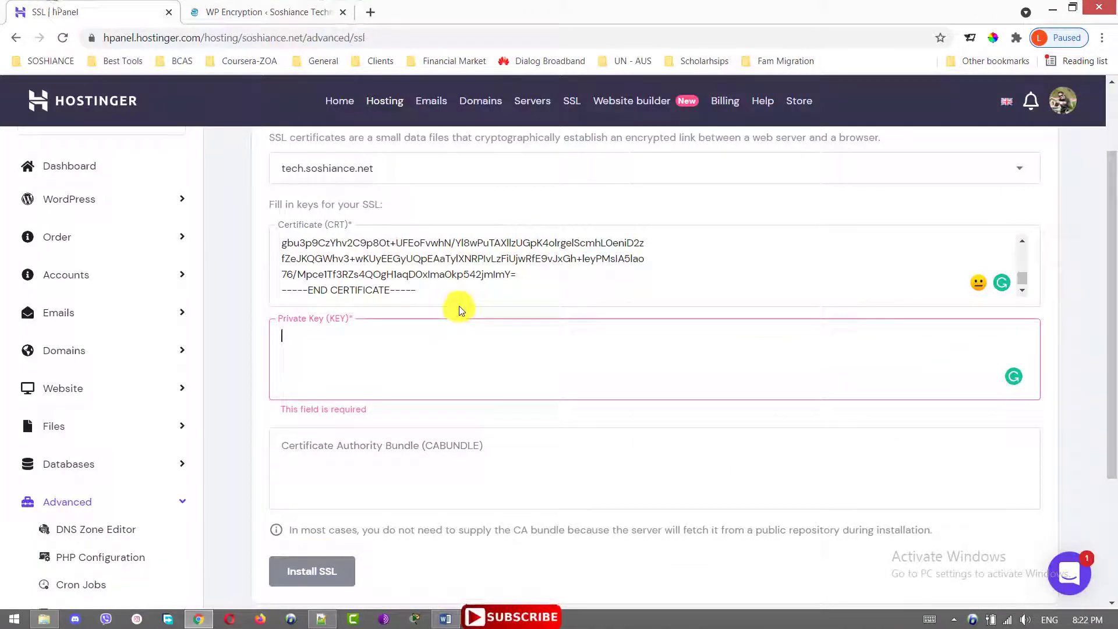
pyautogui.click(442, 350)
pyautogui.hotkey('ctrl', 'v')
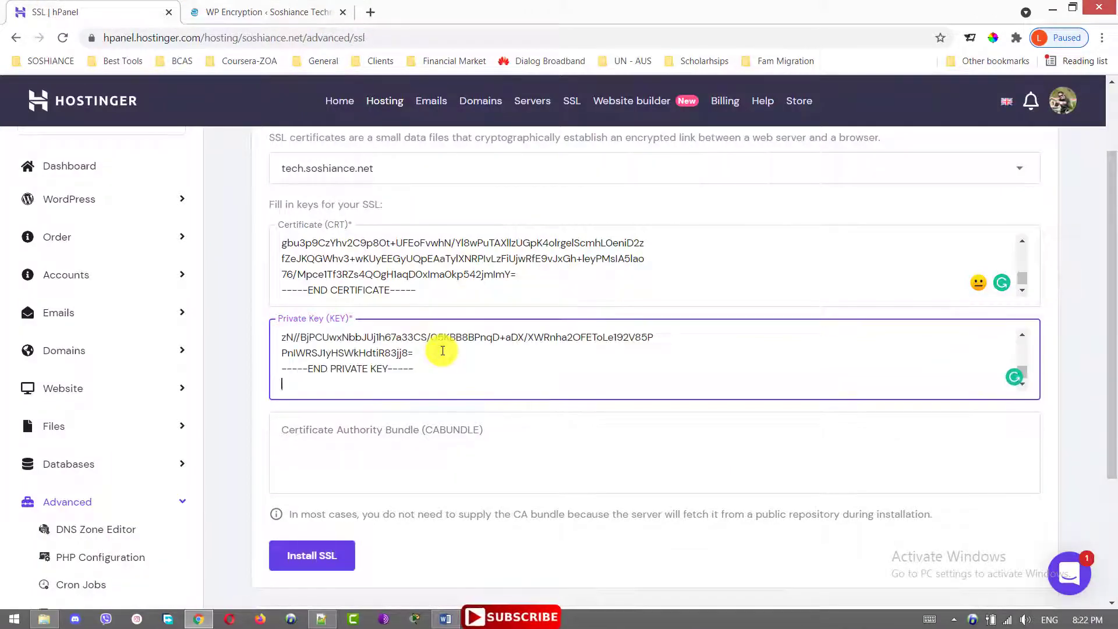
# Paste CABundle.crt into the Certificate Authority Bundle field and install the SSL for tech.soshiance.net
pyautogui.click(365, 453)
pyautogui.click(257, 8)
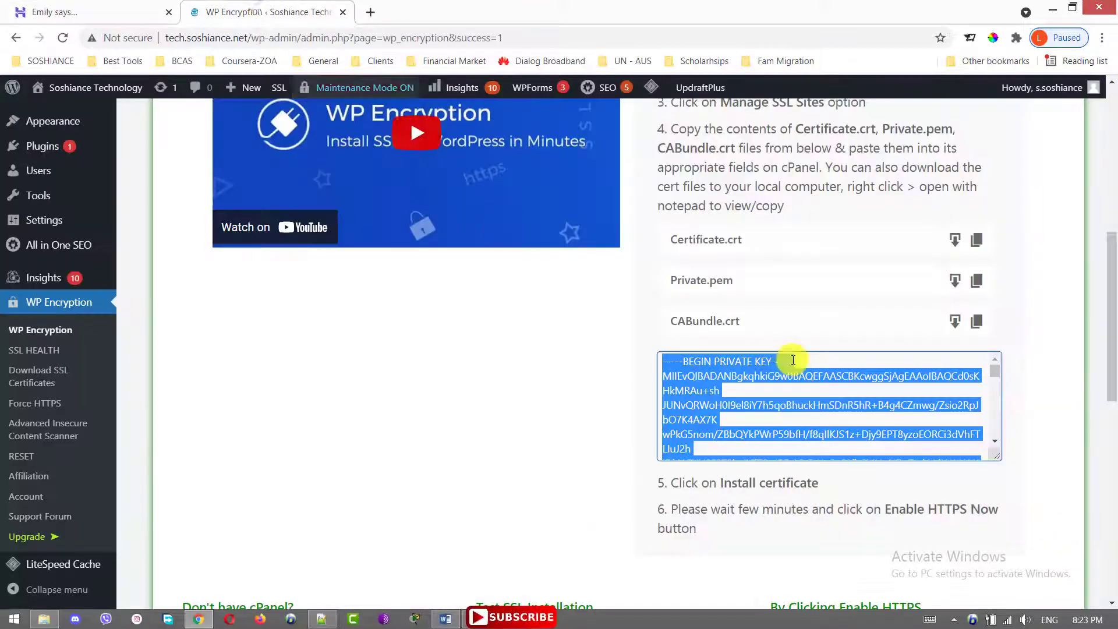
pyautogui.click(976, 321)
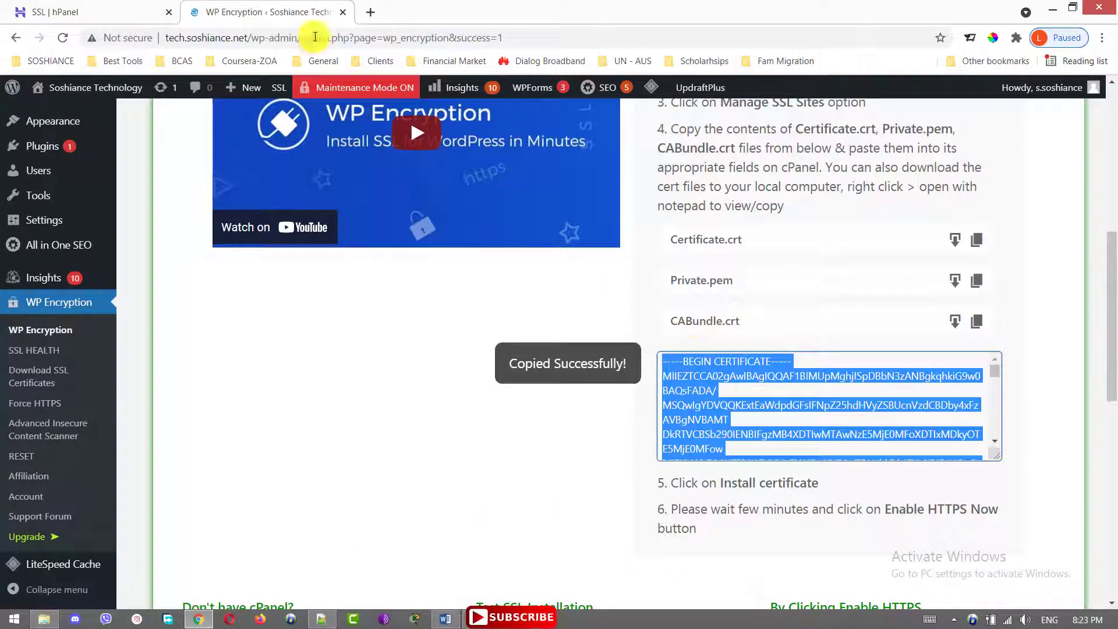
pyautogui.click(55, 12)
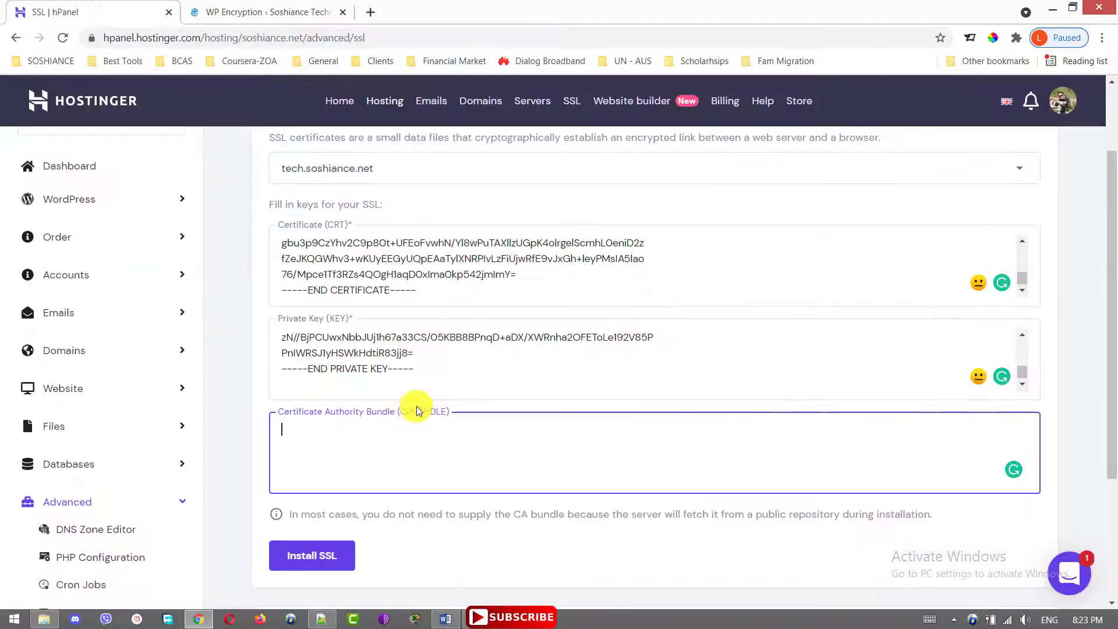
pyautogui.hotkey('ctrl', 'v')
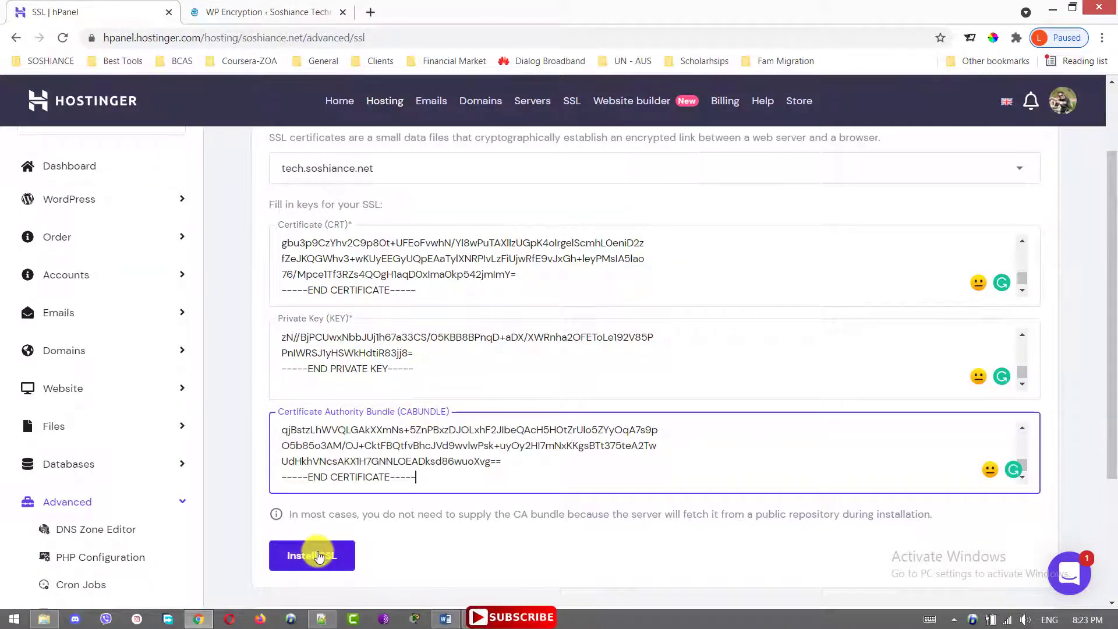
pyautogui.click(318, 556)
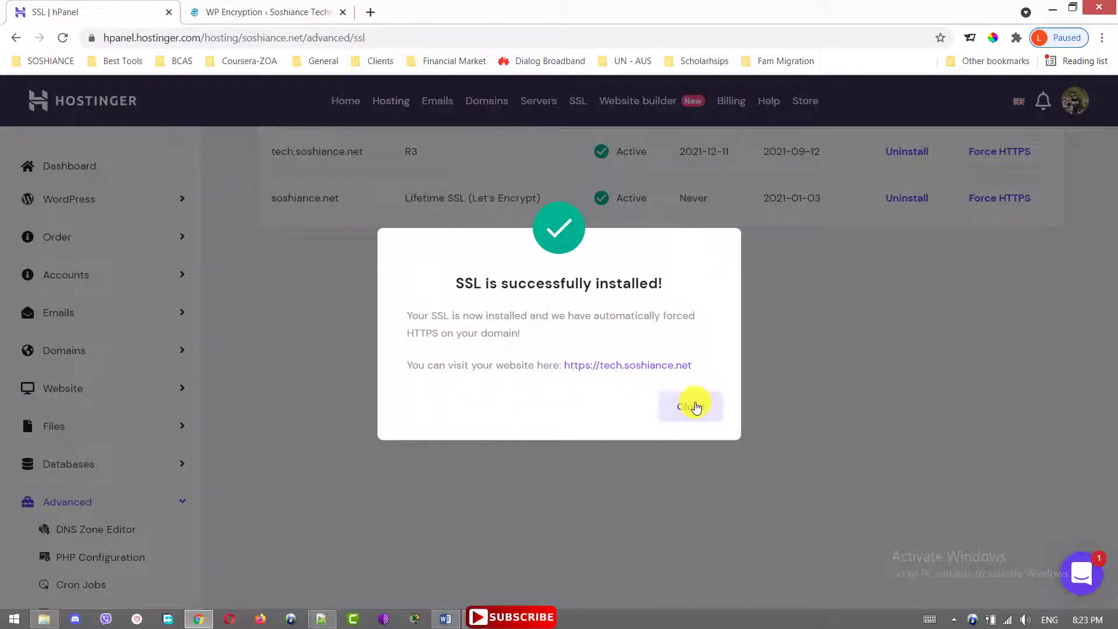
# Dismiss the 'SSL is successfully installed!' dialog and review tech.soshiance.net listed Active with an R3 certificate
pyautogui.click(693, 406)
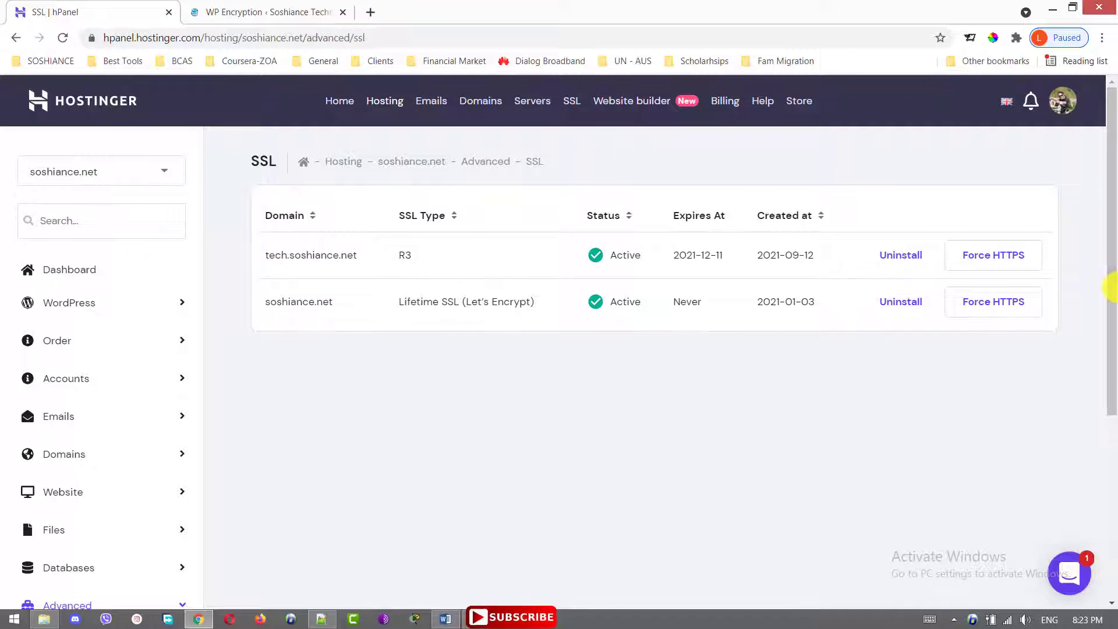
pyautogui.scroll(-1, 1108, 282)
pyautogui.scroll(1, 1083, 279)
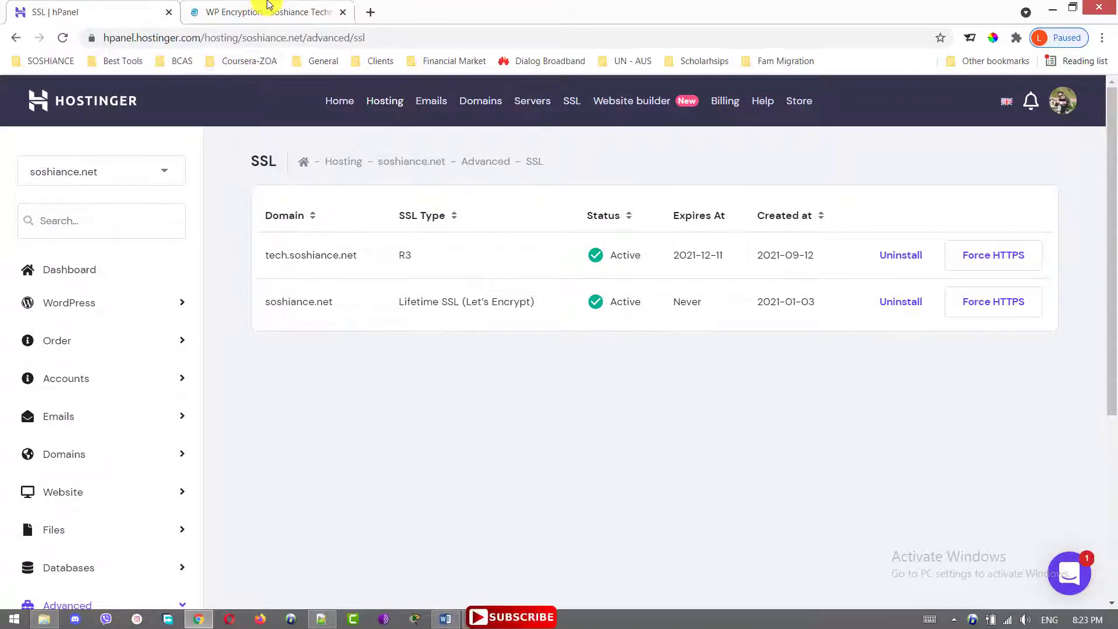
# Enable HTTPS for the site with ENABLE HTTPS NOW on the WP Encryption page
pyautogui.click(269, 5)
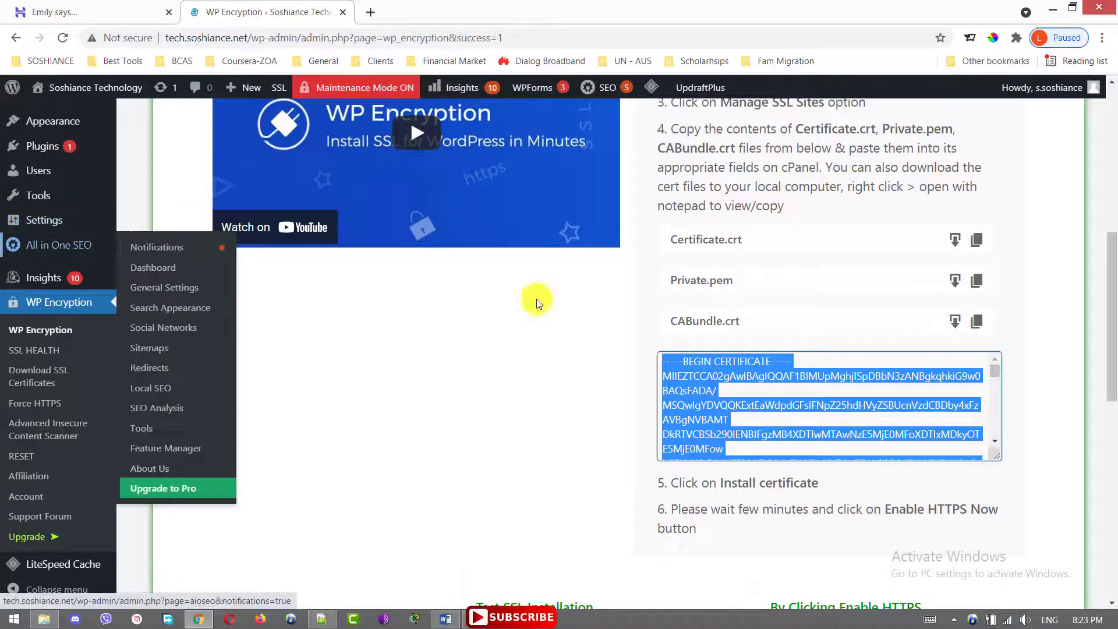
pyautogui.scroll(2, 536, 303)
pyautogui.scroll(-7, 568, 448)
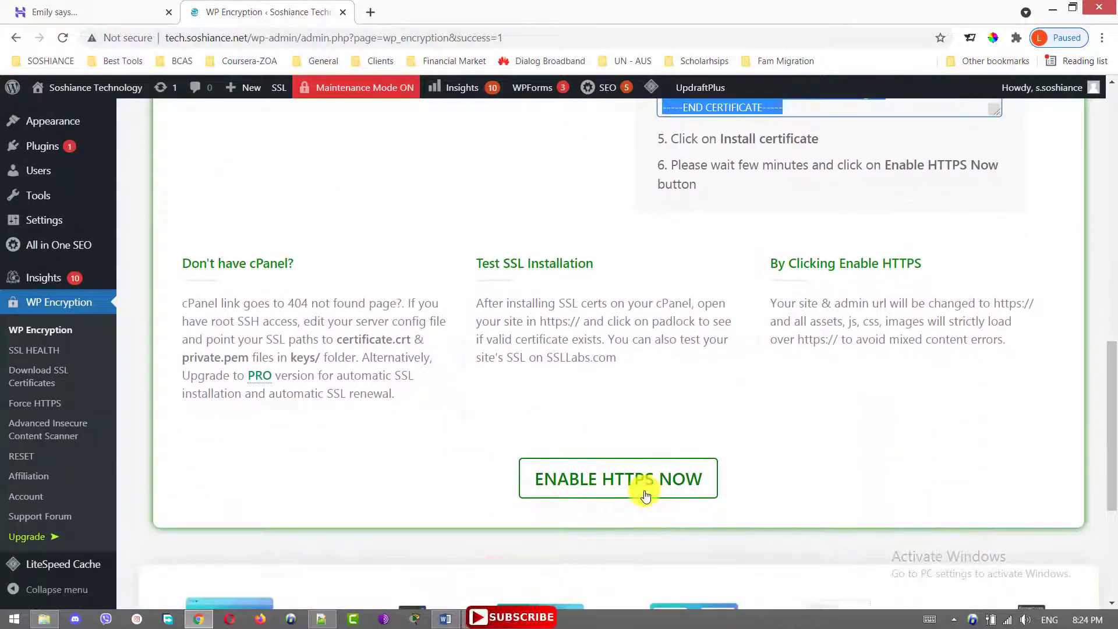
pyautogui.click(645, 496)
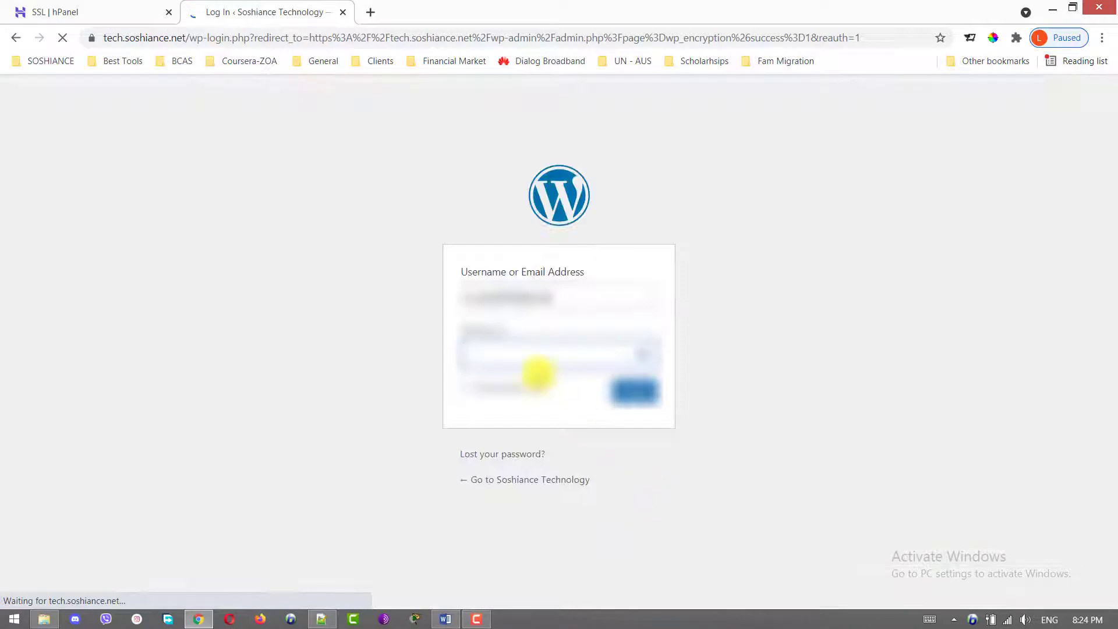
# Sign back in to the WordPress admin using the saved password
pyautogui.click(537, 353)
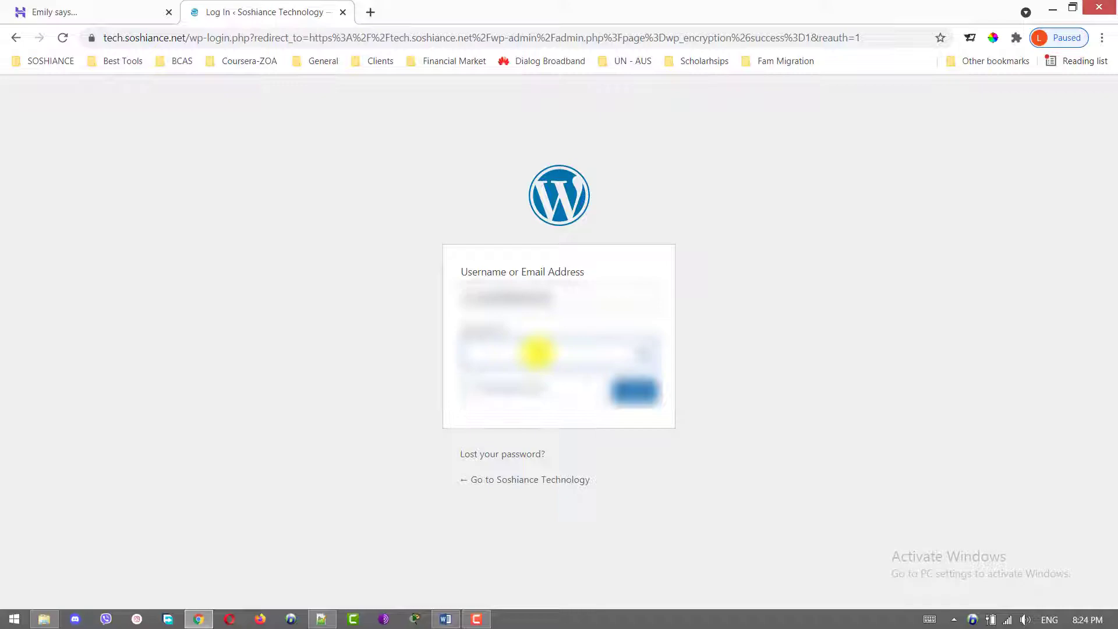
pyautogui.hotkey('ctrl', 'v')
pyautogui.press('Return')
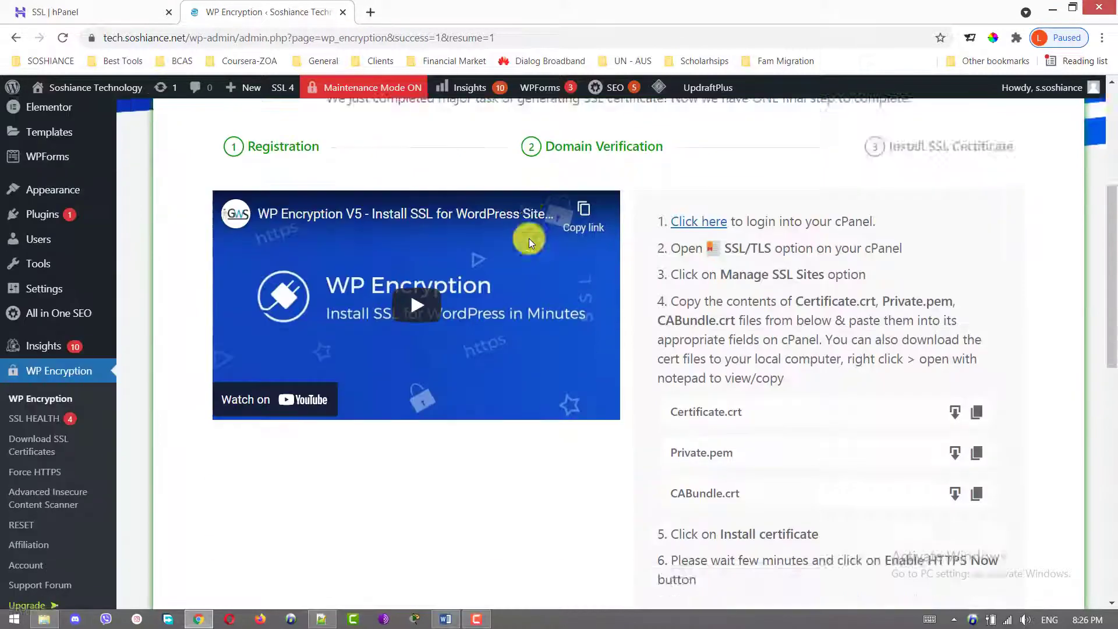
pyautogui.scroll(-3, 529, 240)
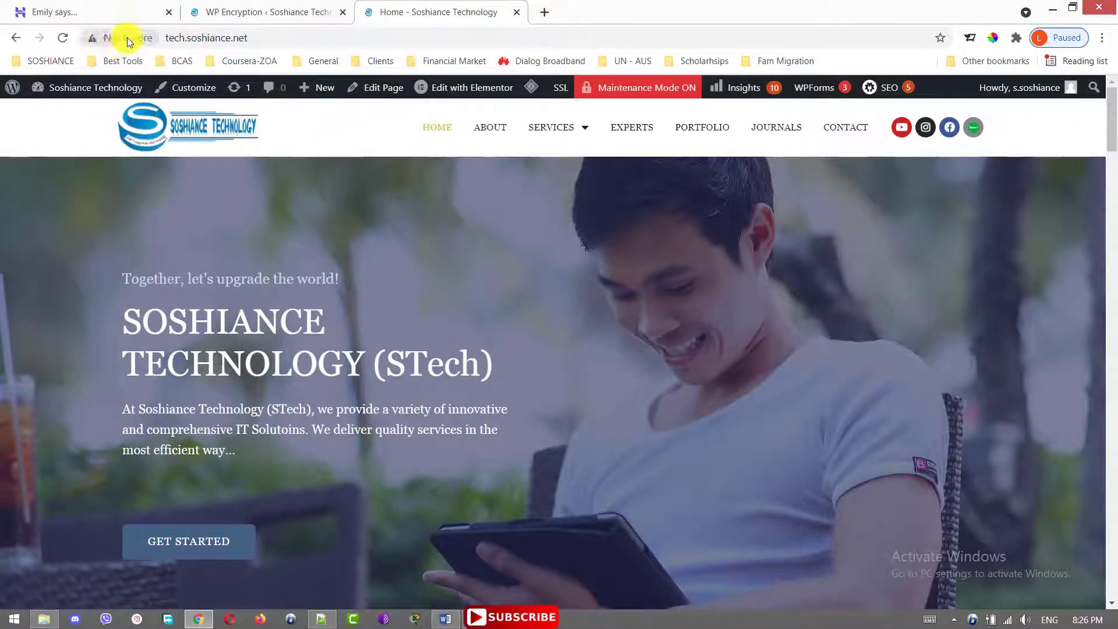
# Check the homepage's Not secure connection details, then return to the WP Encryption page
pyautogui.click(127, 37)
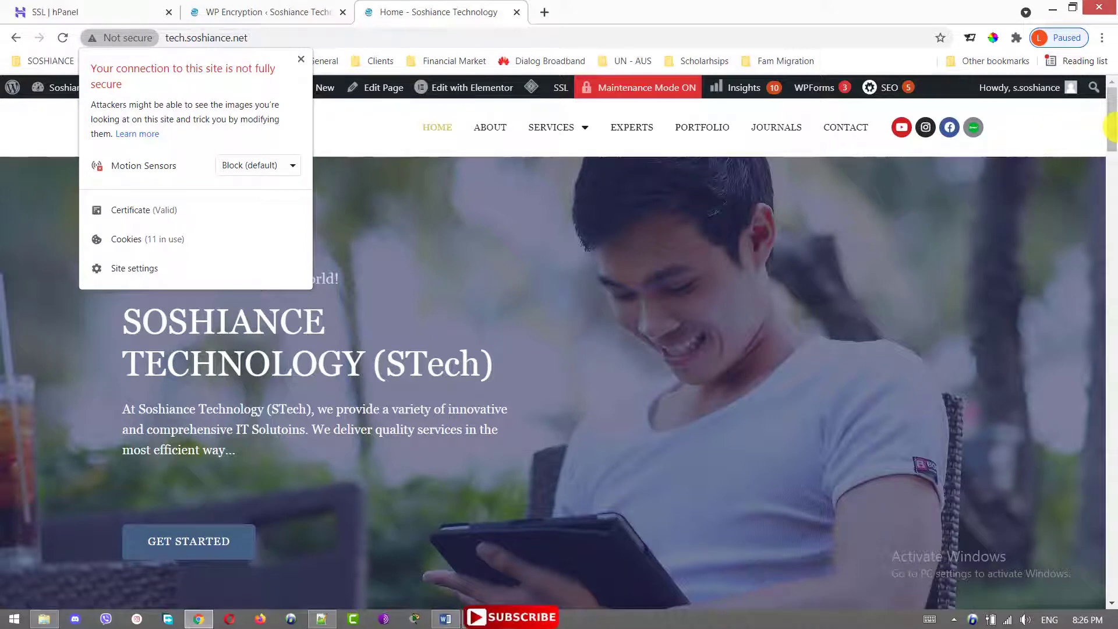
pyautogui.click(1038, 135)
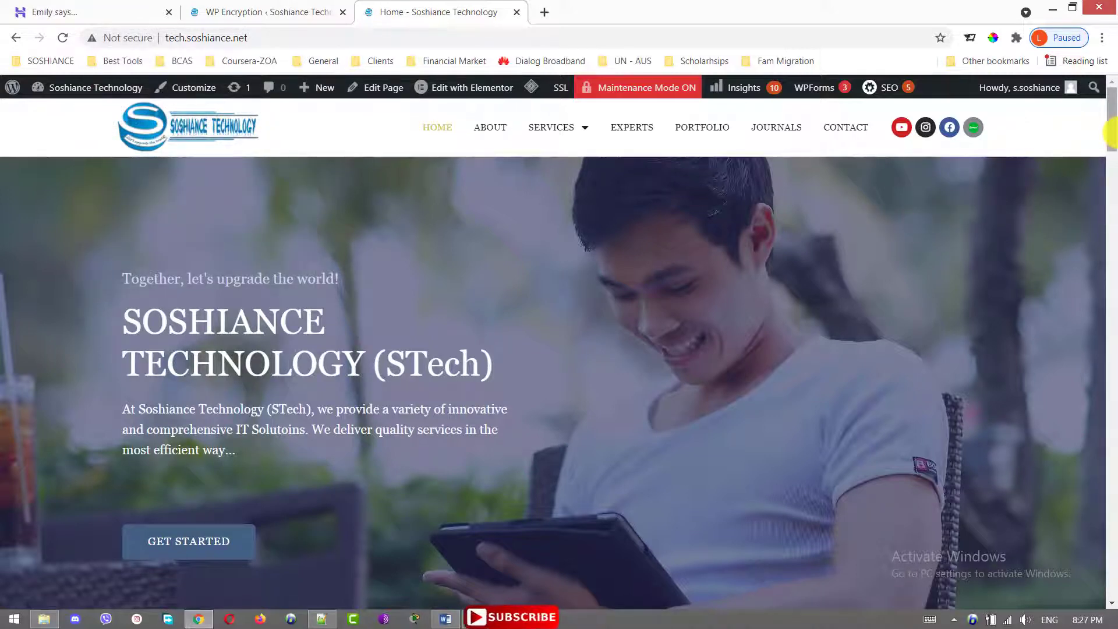
pyautogui.moveTo(1112, 132)
pyautogui.mouseDown()
pyautogui.moveTo(1112, 274)
pyautogui.moveTo(1112, 137)
pyautogui.mouseUp()
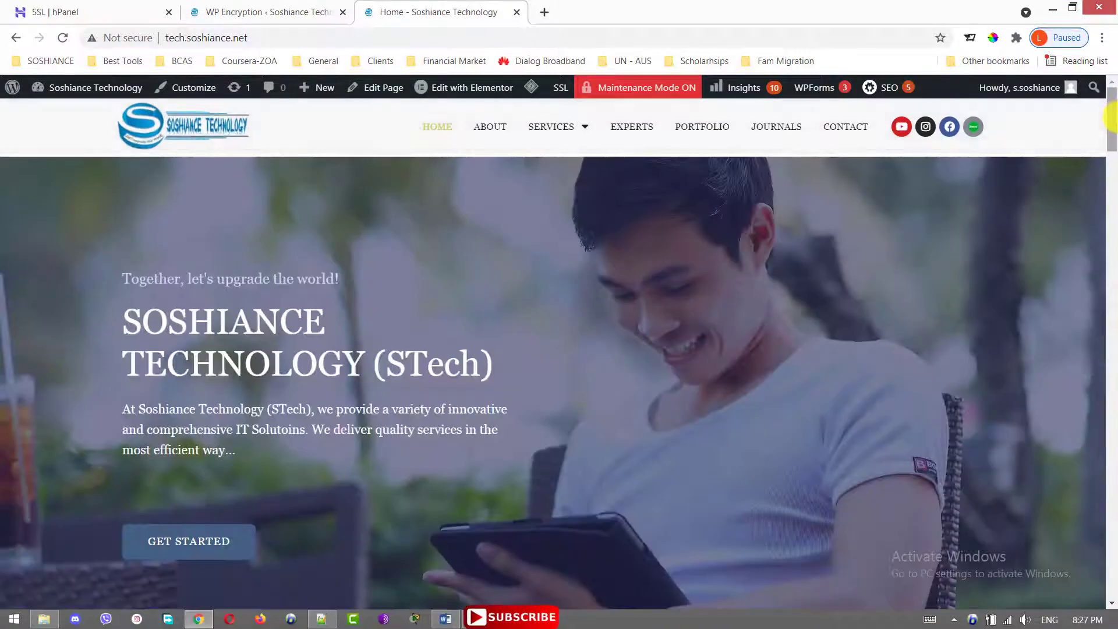
pyautogui.click(308, 12)
# Turn on Force HTTPS using the HTACCESS method in WP Encryption and save it
pyautogui.moveTo(69, 342)
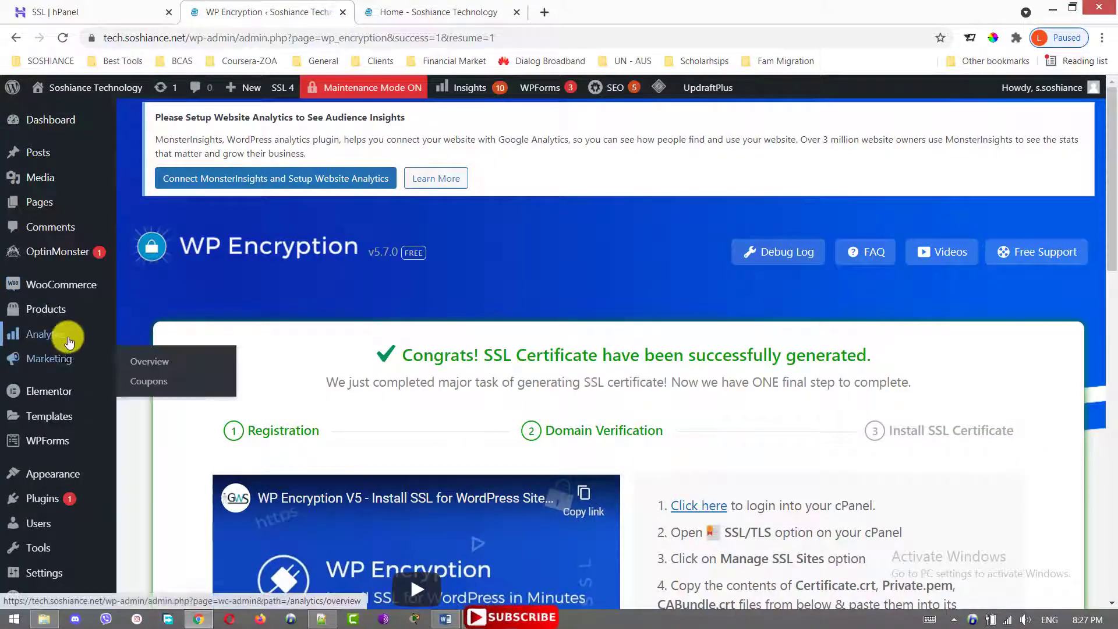
pyautogui.scroll(-4, 100, 452)
pyautogui.scroll(1, 67, 479)
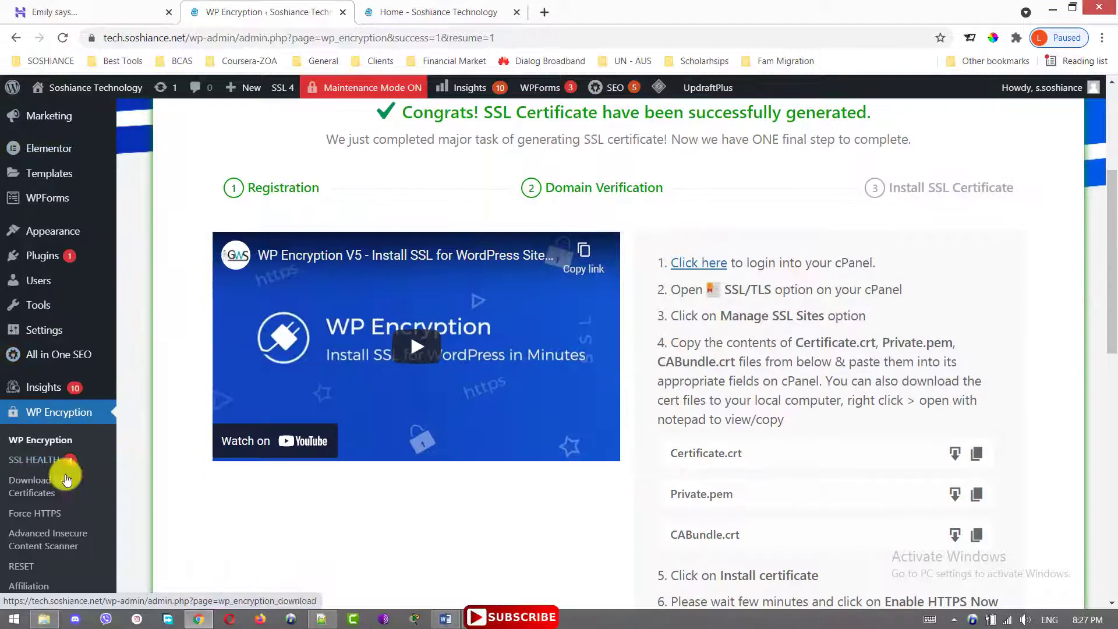
pyautogui.scroll(-4, 67, 479)
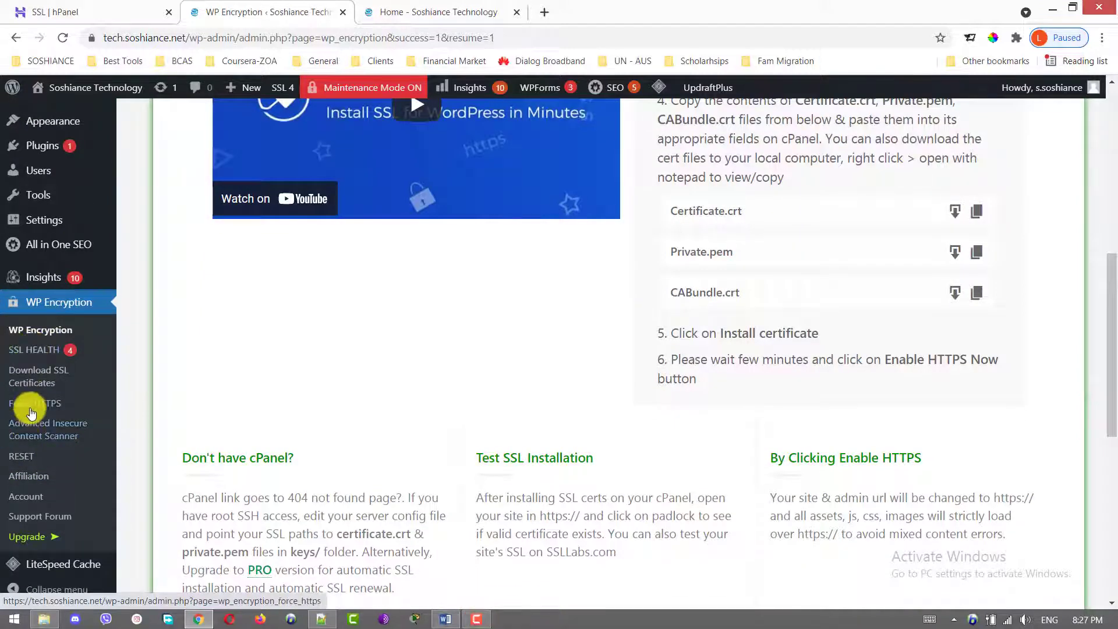
pyautogui.click(43, 409)
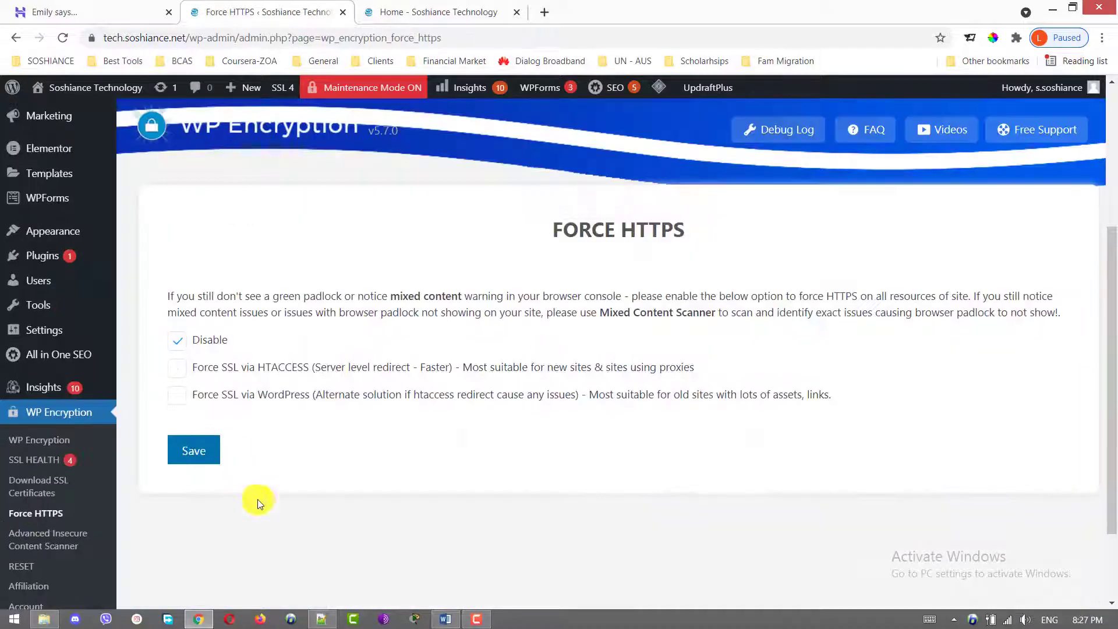
pyautogui.click(176, 368)
pyautogui.click(203, 449)
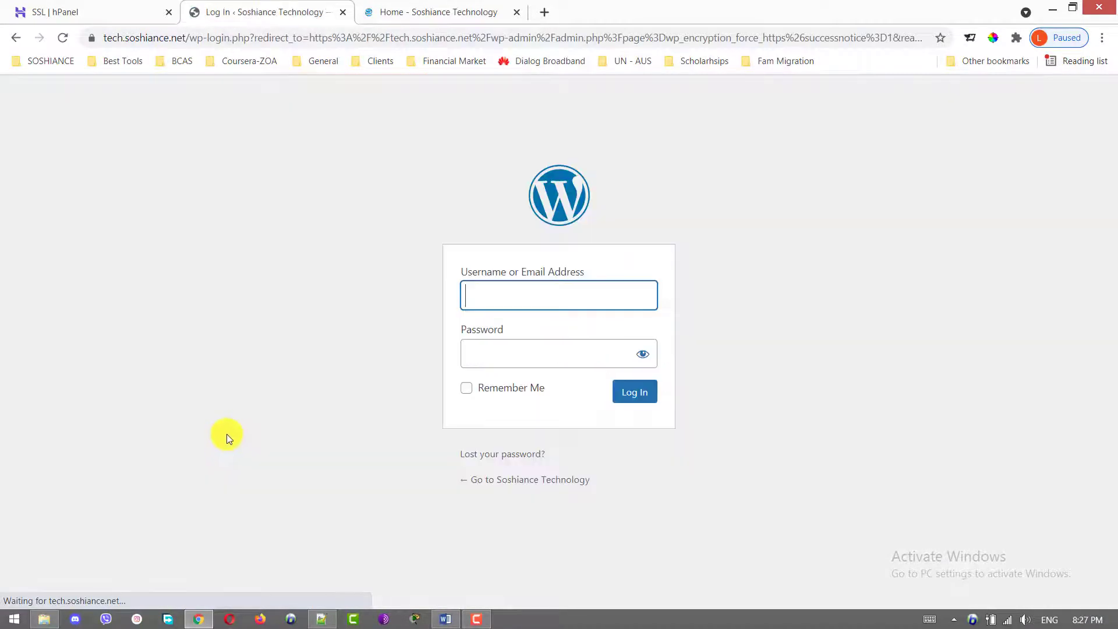
# Sign back in using the saved login suggestion and return to the site homepage
pyautogui.click(532, 296)
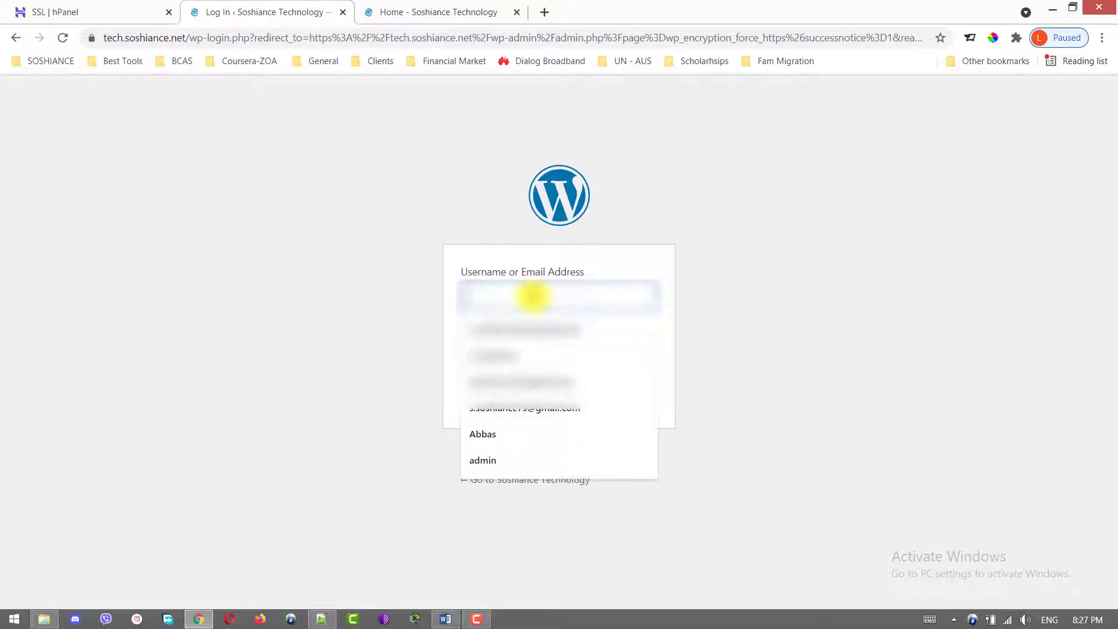
pyautogui.write('s')
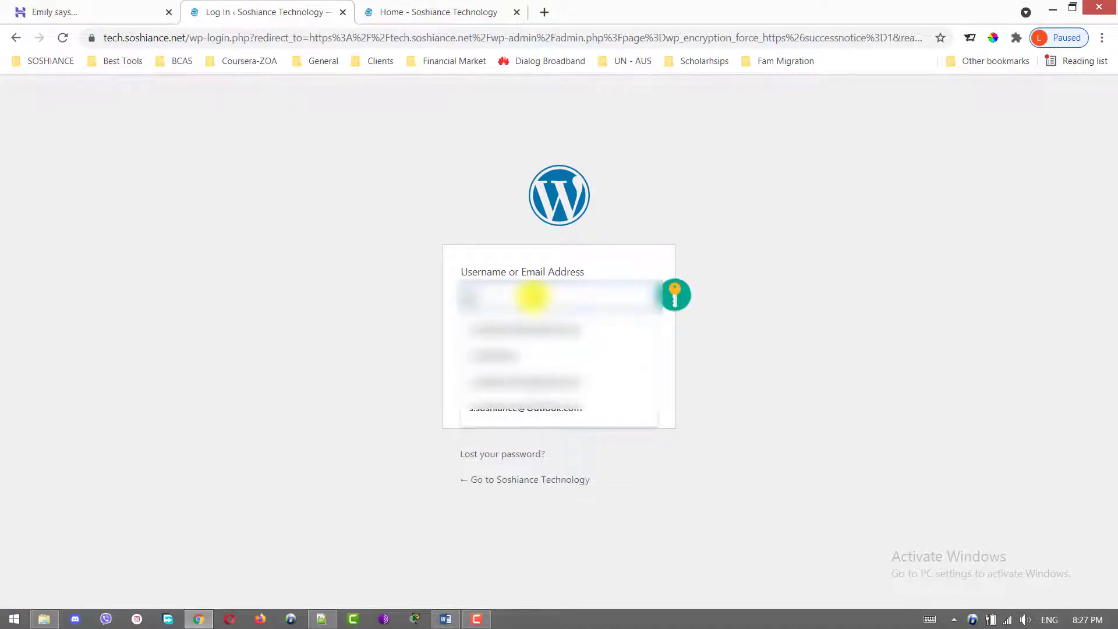
pyautogui.press('Down')
pyautogui.press('Return')
pyautogui.press('Return')
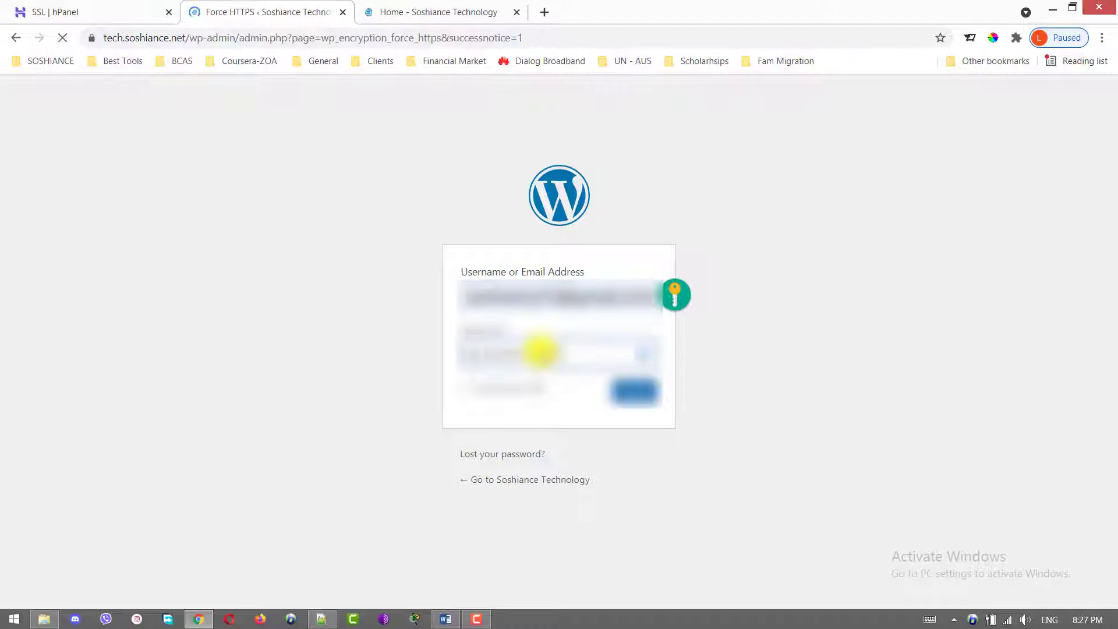
pyautogui.scroll(-5, 378, 408)
pyautogui.click(457, 13)
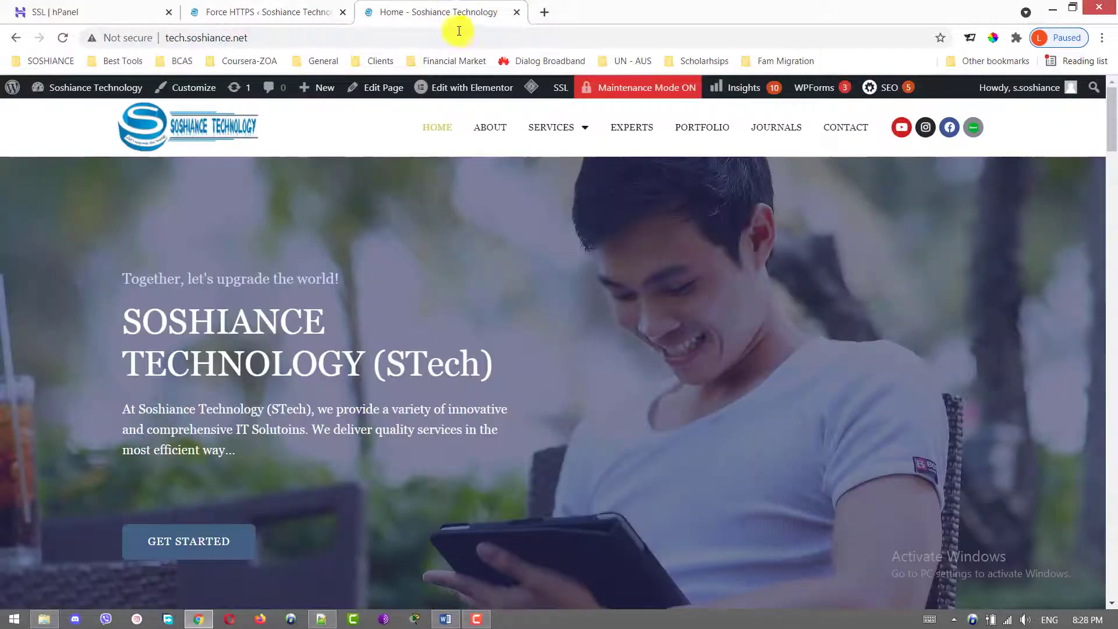
pyautogui.click(205, 37)
pyautogui.write('https://tec')
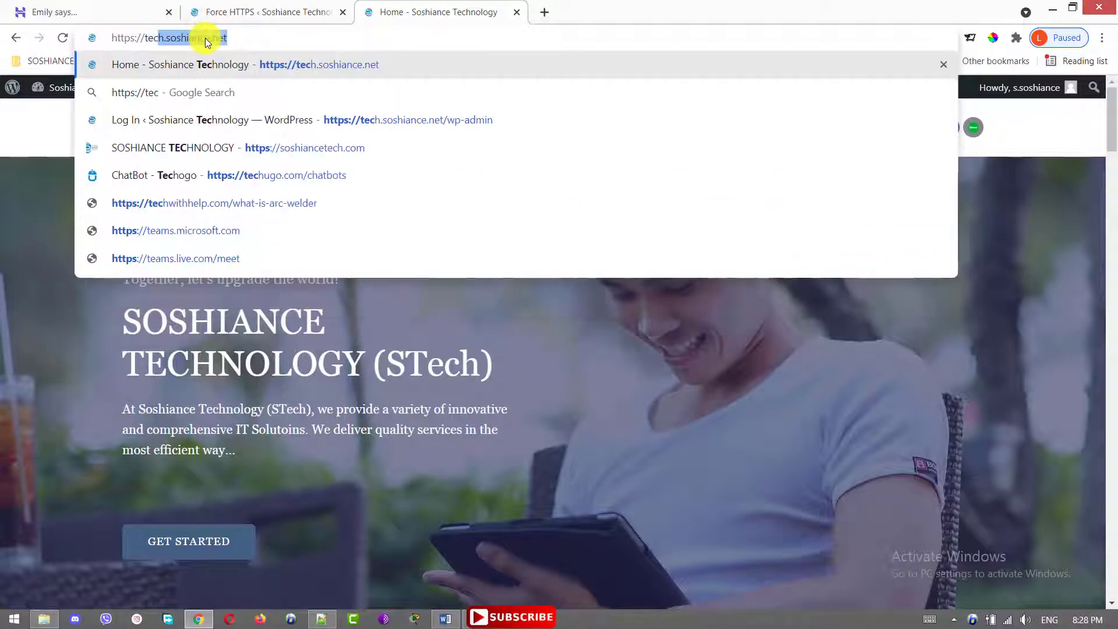
pyautogui.press('Return')
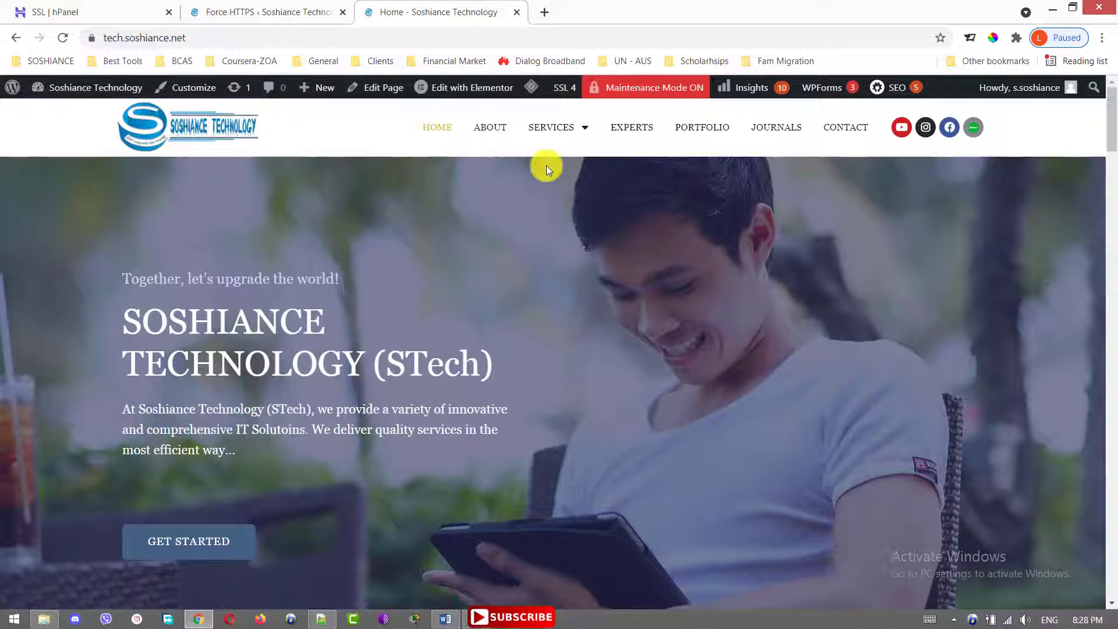
pyautogui.click(88, 38)
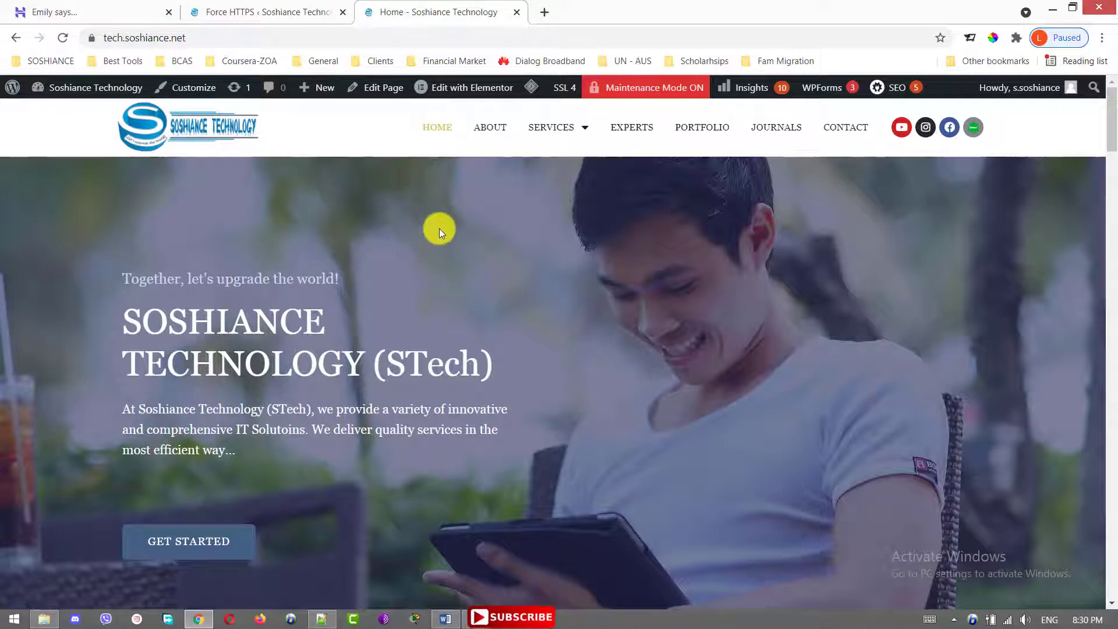
pyautogui.click(92, 39)
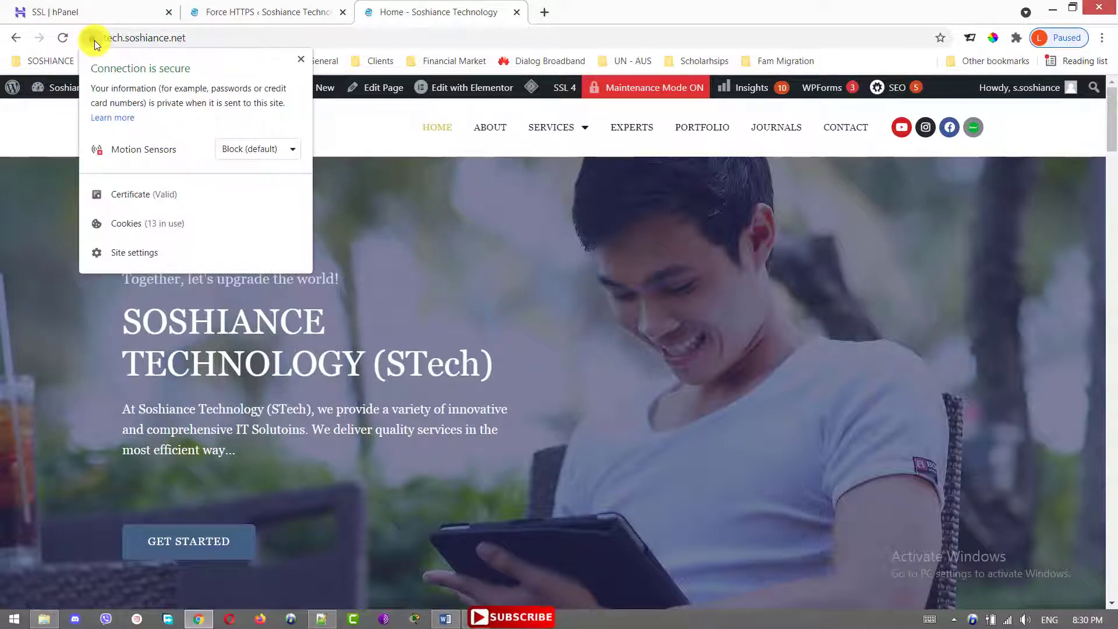
pyautogui.click(93, 39)
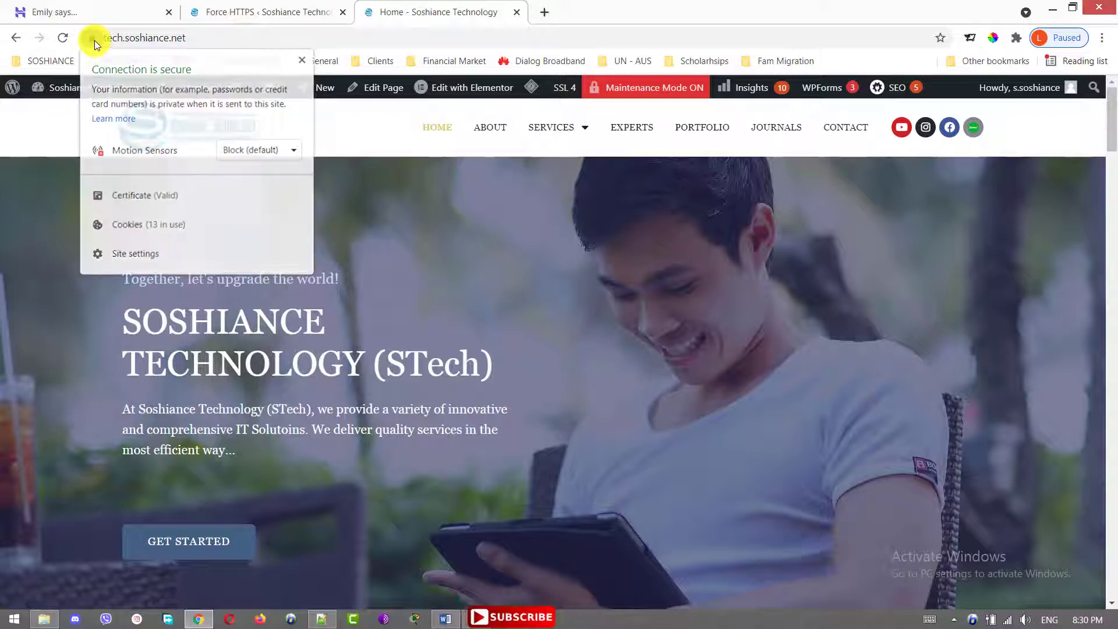